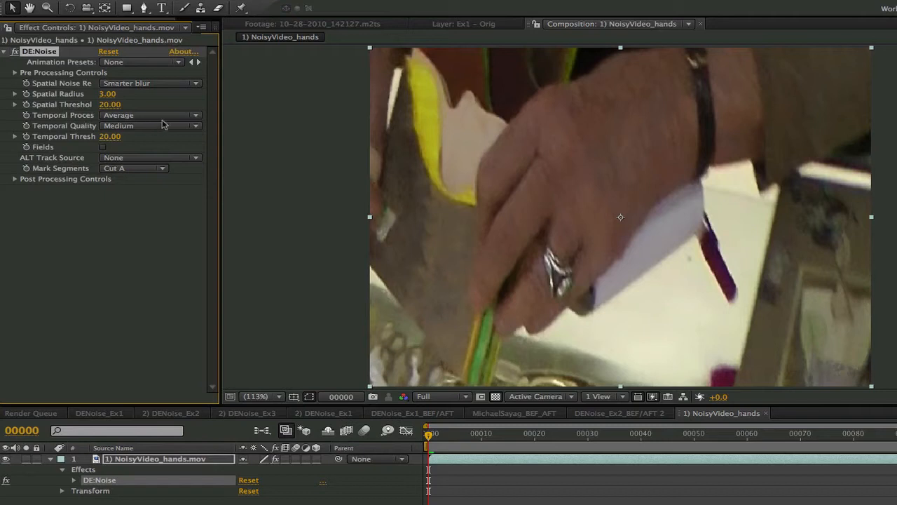
Set both Spatial Noise Reduction and Temporal Process of the DE:Noise effect to None
left_click(147, 84)
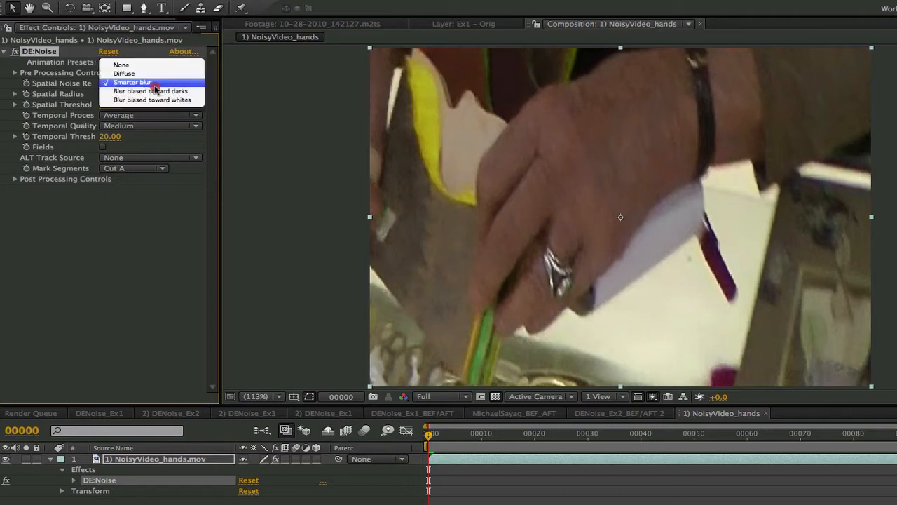
left_click(137, 63)
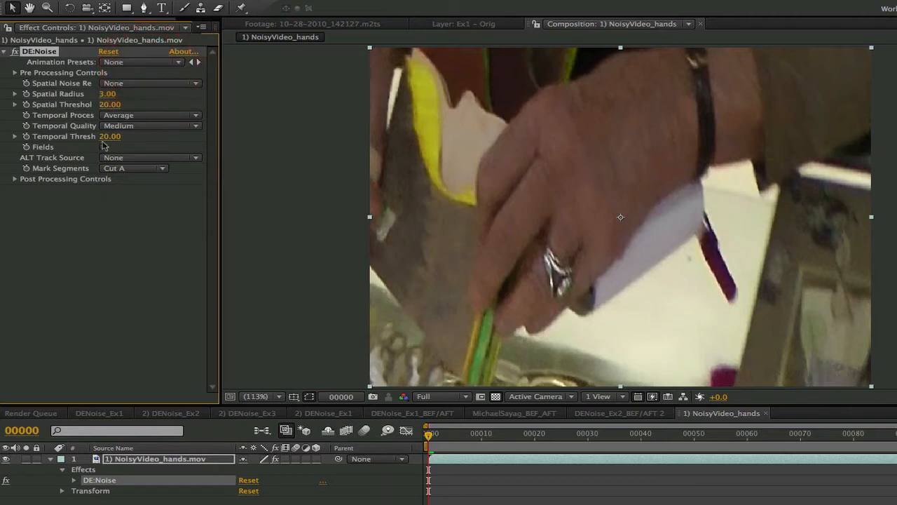
left_click(149, 118)
left_click(147, 105)
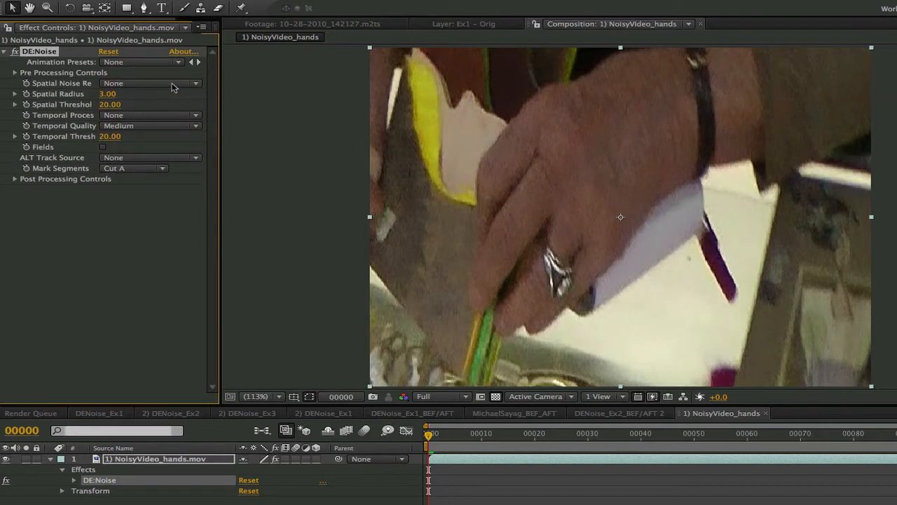
Switch the Spatial Noise Reduction mode to Diffuse
left_click(171, 85)
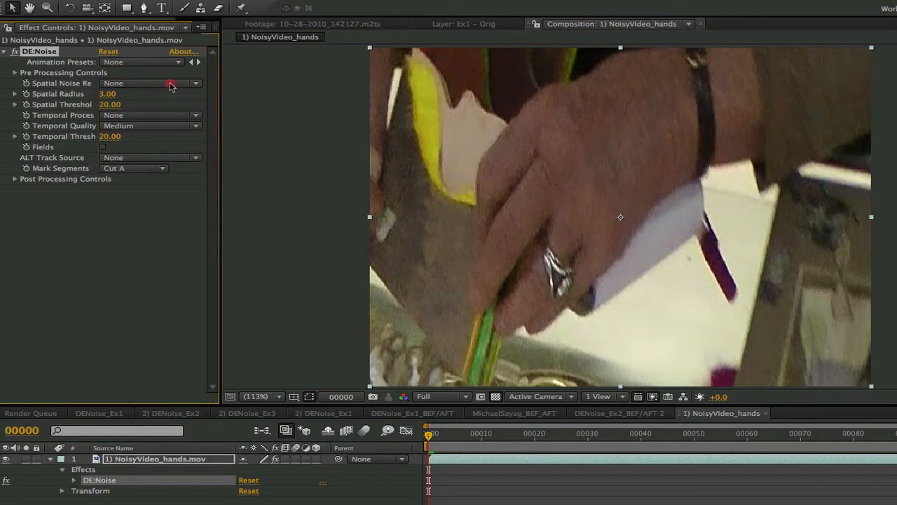
left_click(171, 86)
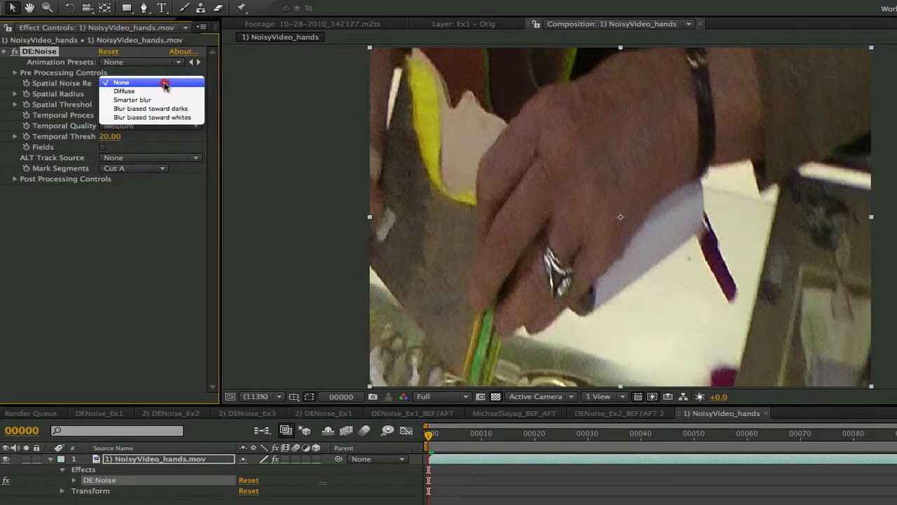
left_click(165, 92)
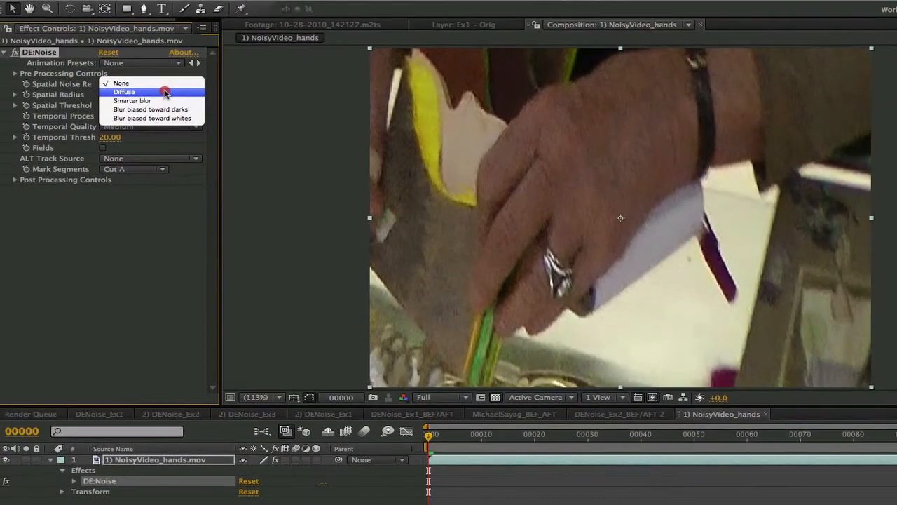
left_click(160, 82)
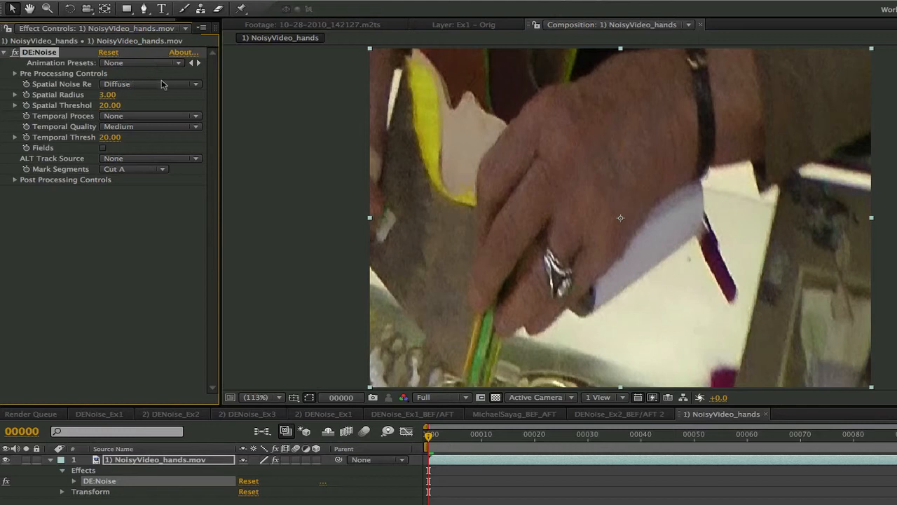
Set the Spatial Threshold to 0
left_click_drag(110, 105, 112, 105)
left_click(112, 105)
type("0")
key("Return")
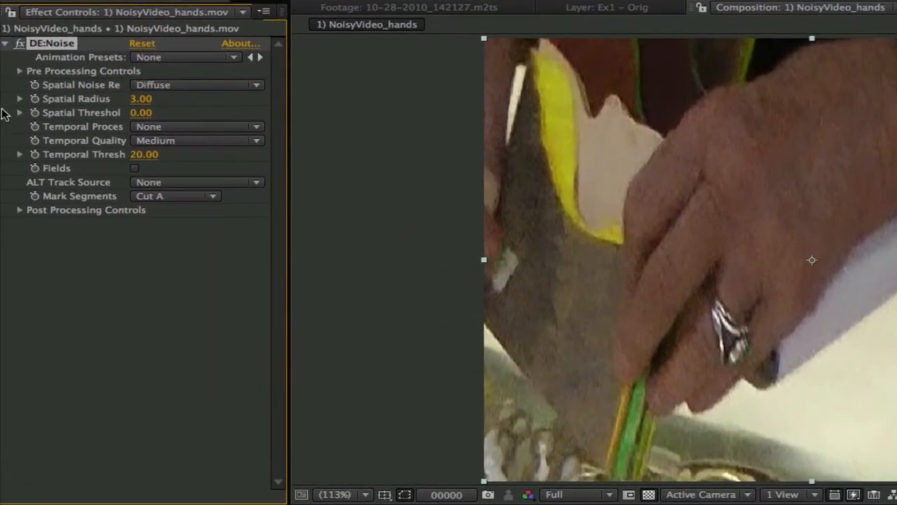
Expand the Spatial Threshold slider and set the threshold to 100
left_click(20, 112)
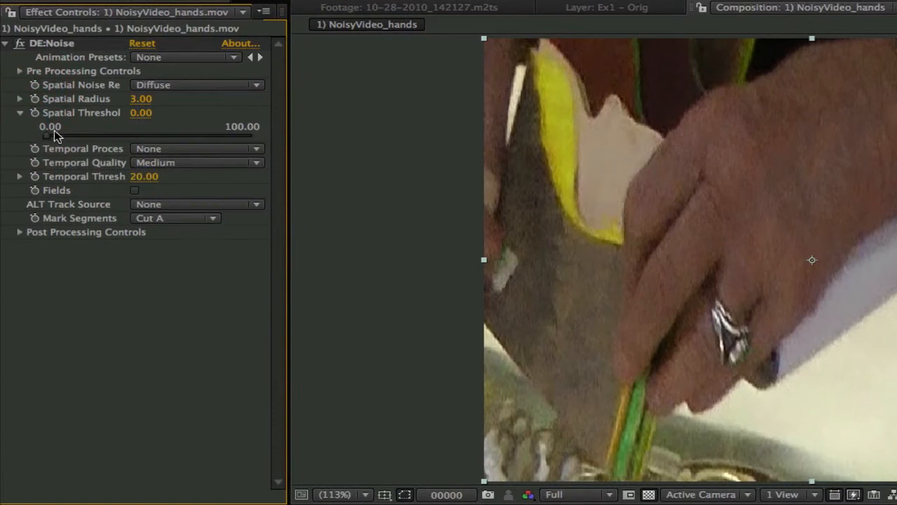
left_click(144, 114)
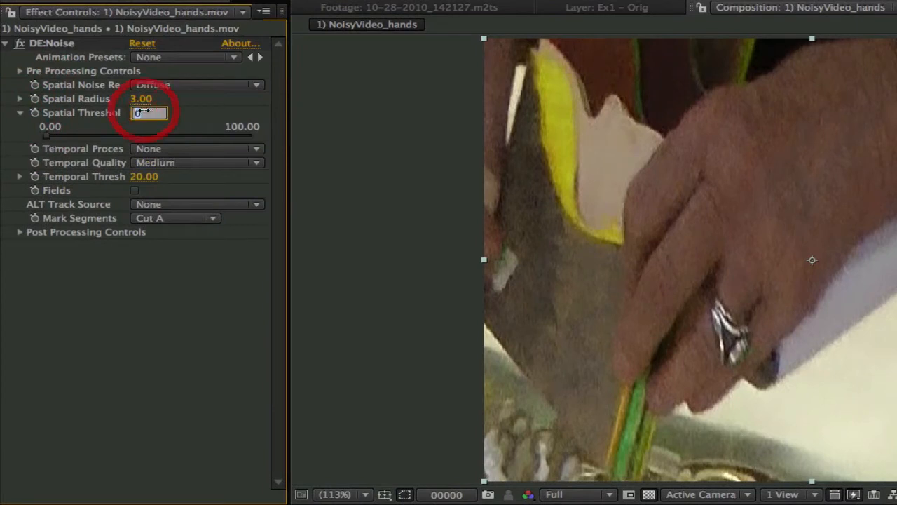
type("100")
key("Return")
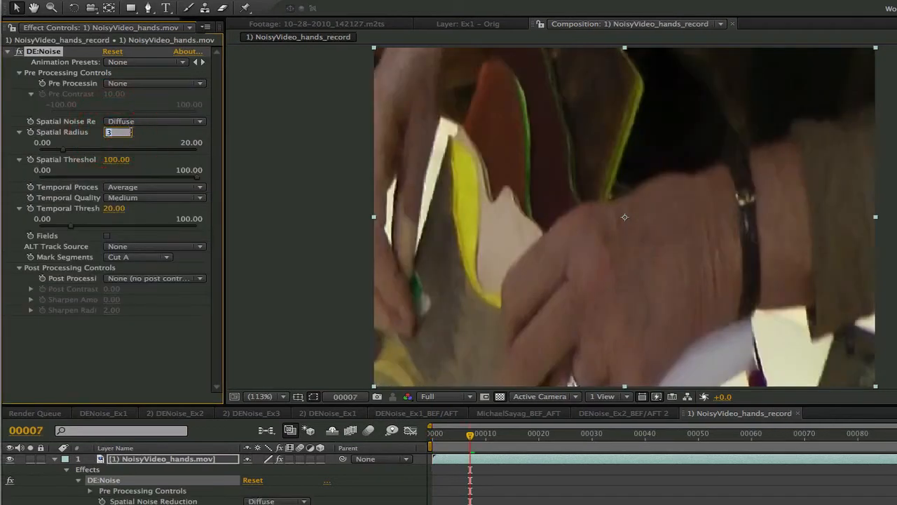
Set the Spatial Radius to 6 on the NoisyVideo_hands_record layer
type("6")
key("Return")
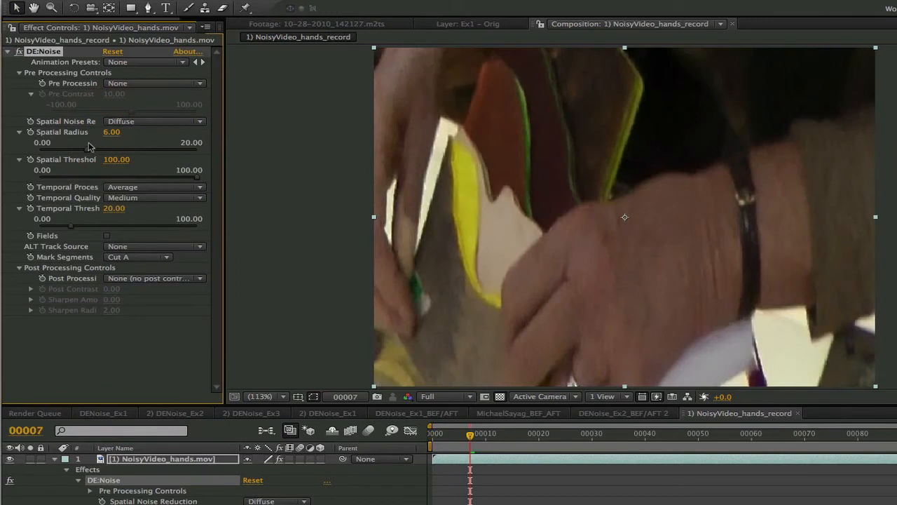
left_click_drag(197, 177, 270, 190)
Set the Spatial Radius back to 3 and the Spatial Threshold to 20
left_click(113, 135)
type("3")
key("Tab")
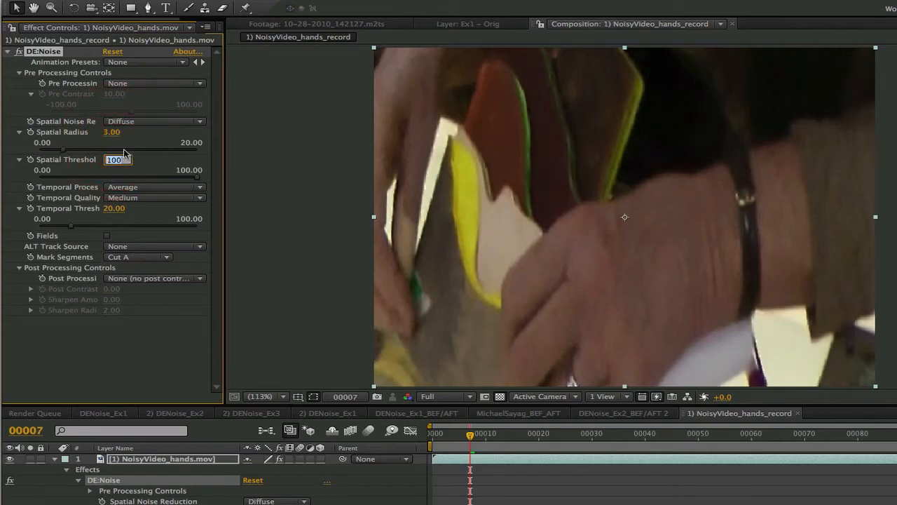
type("20")
key("Return")
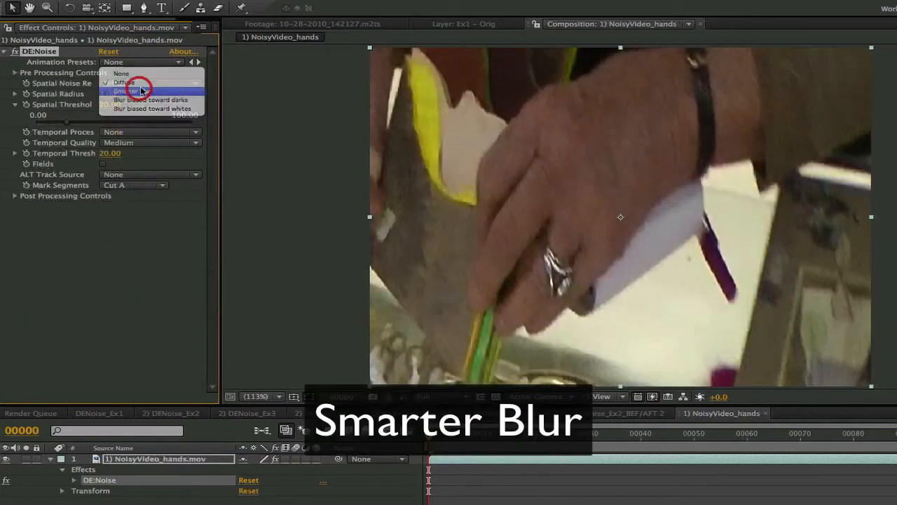
left_click(141, 91)
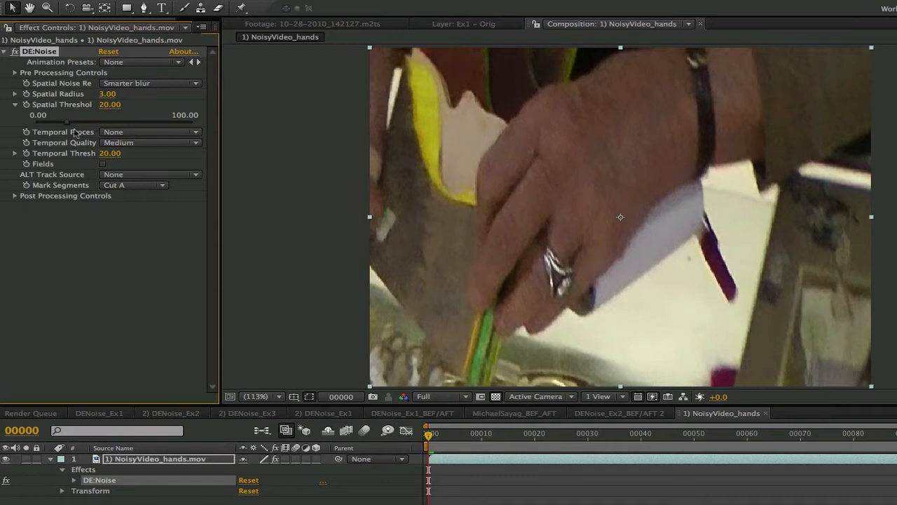
Try Spatial Noise Reduction as Blur biased toward darks, then Blur biased toward whites
left_click(141, 84)
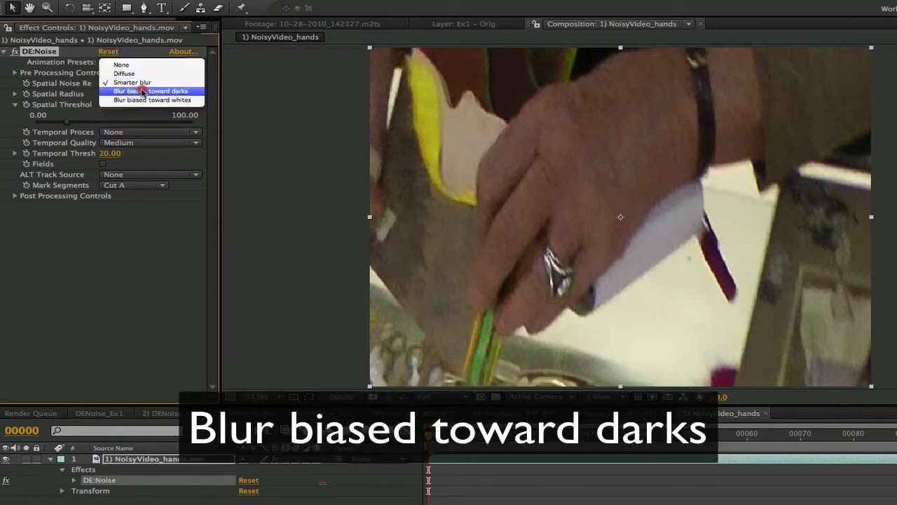
left_click(142, 92)
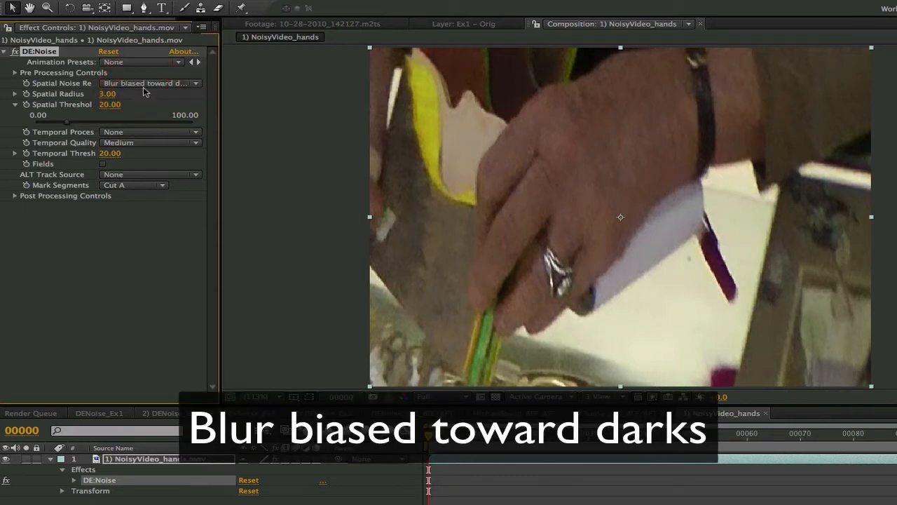
left_click(176, 85)
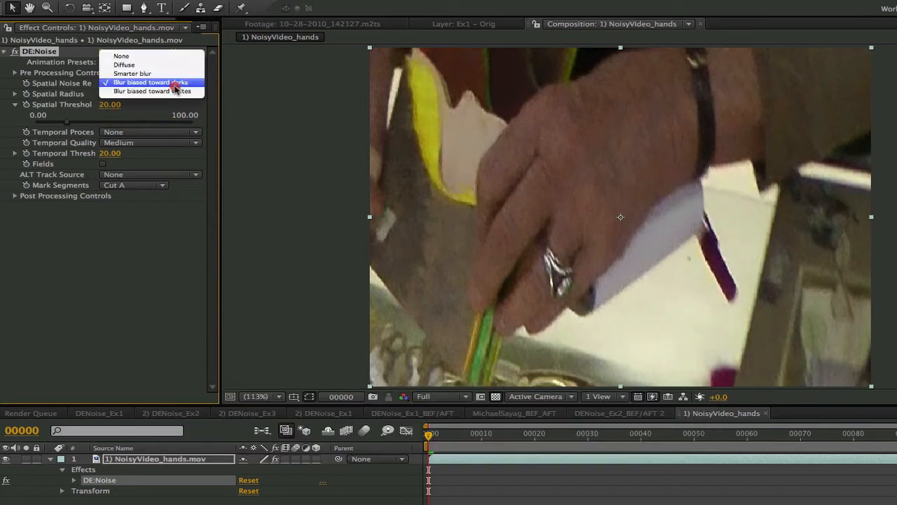
left_click(176, 92)
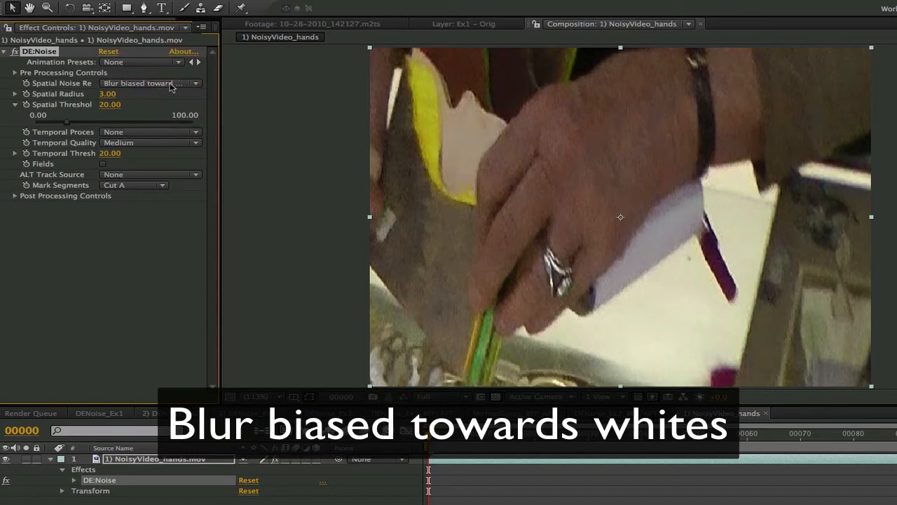
Set Spatial Noise Reduction to Smarter blur and Temporal Process to Average
left_click(181, 85)
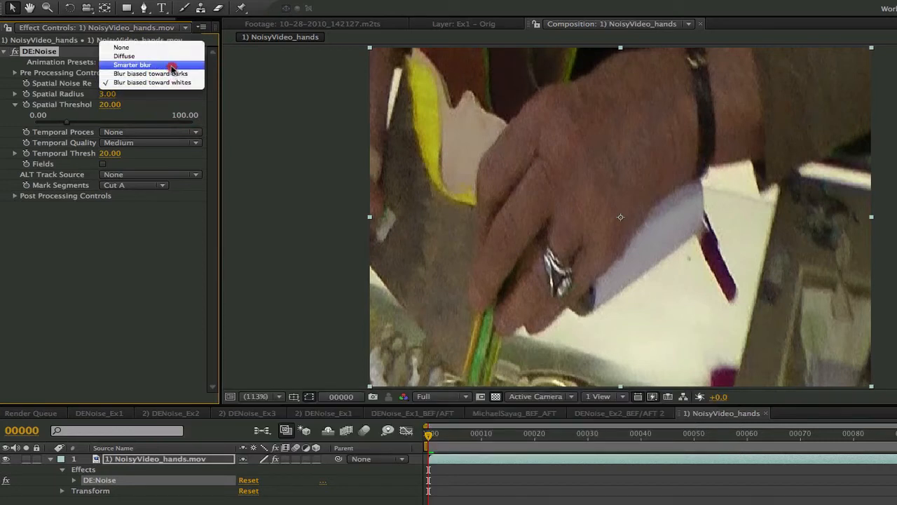
left_click(172, 67)
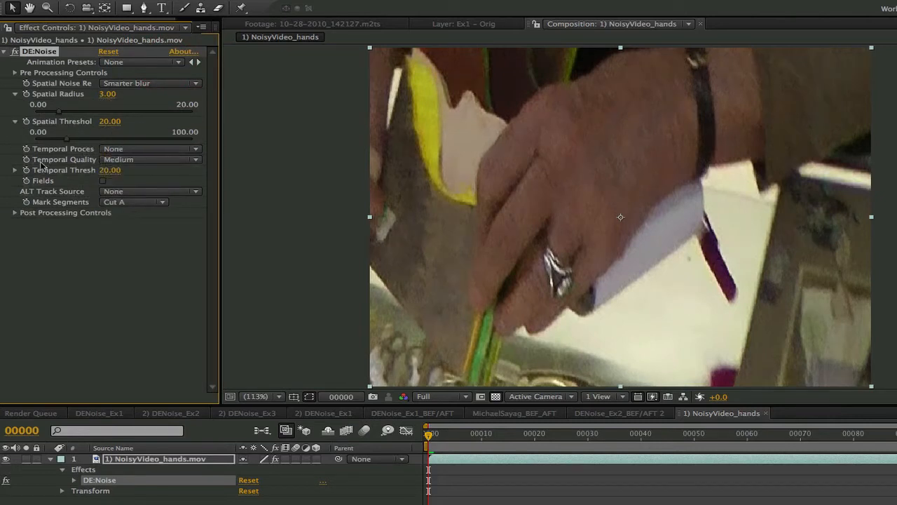
left_click(122, 149)
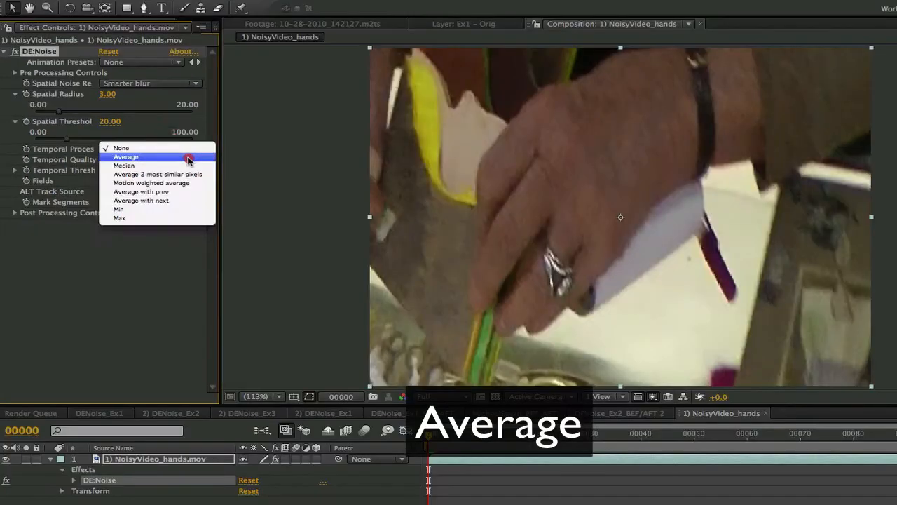
left_click(245, 181)
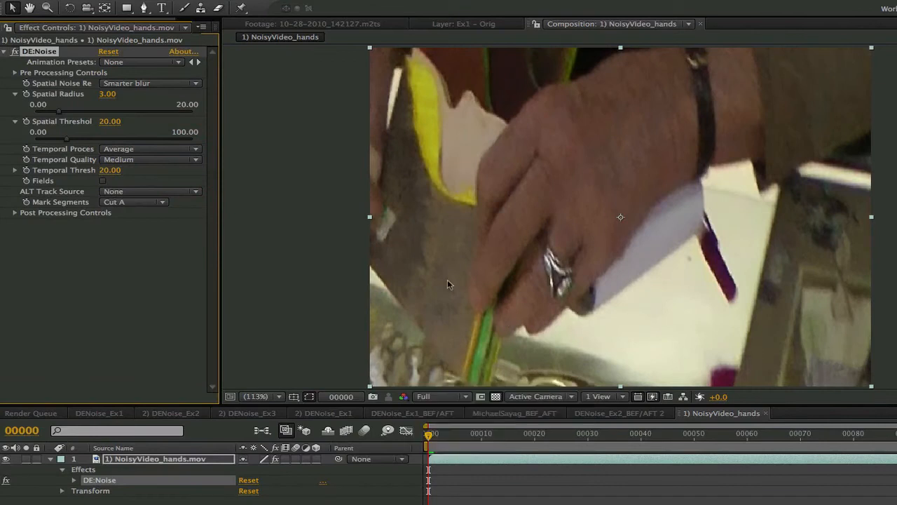
Change the Temporal Process to Median and start playback
key("Page_Up")
left_click(150, 150)
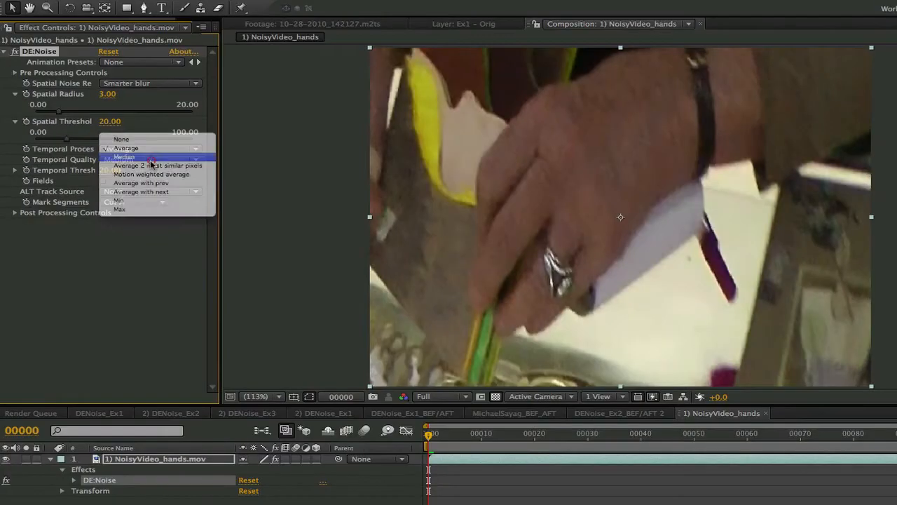
left_click(198, 182)
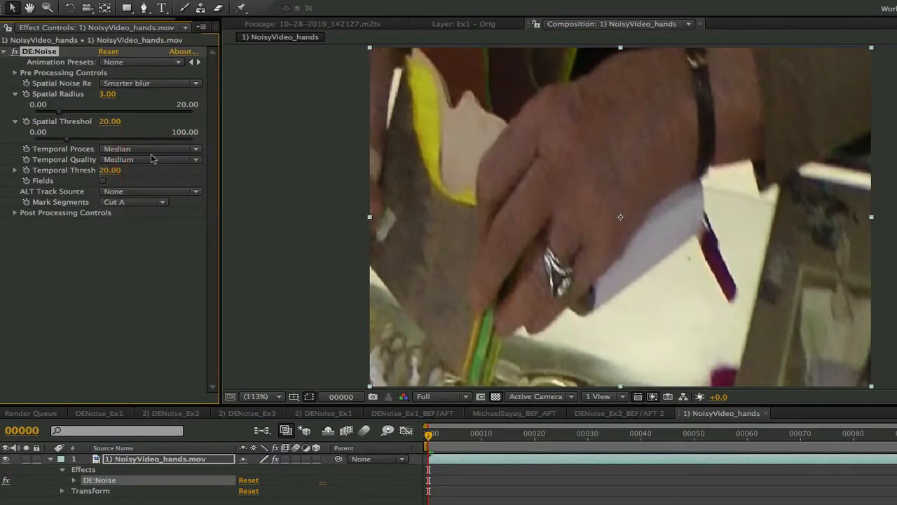
key("space")
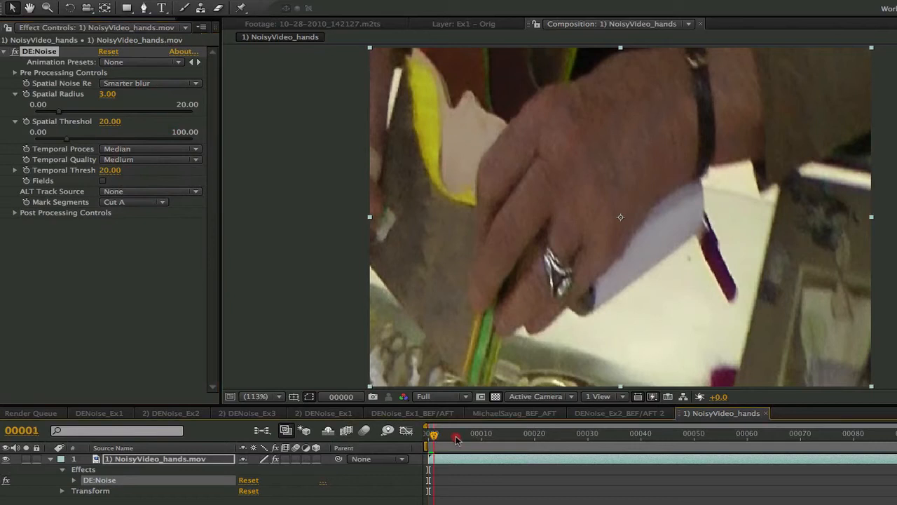
Try Temporal Process as Average 2 most similar pixels, then Average with prev
left_click(140, 148)
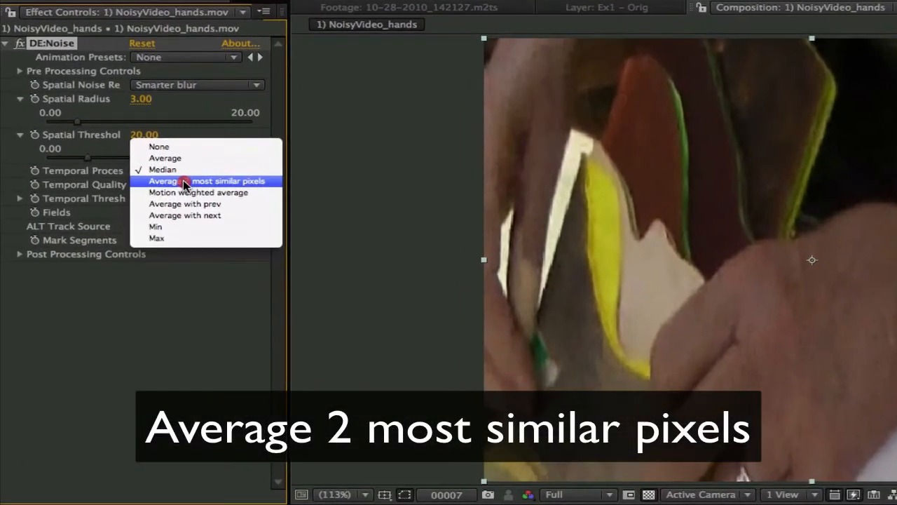
left_click(140, 157)
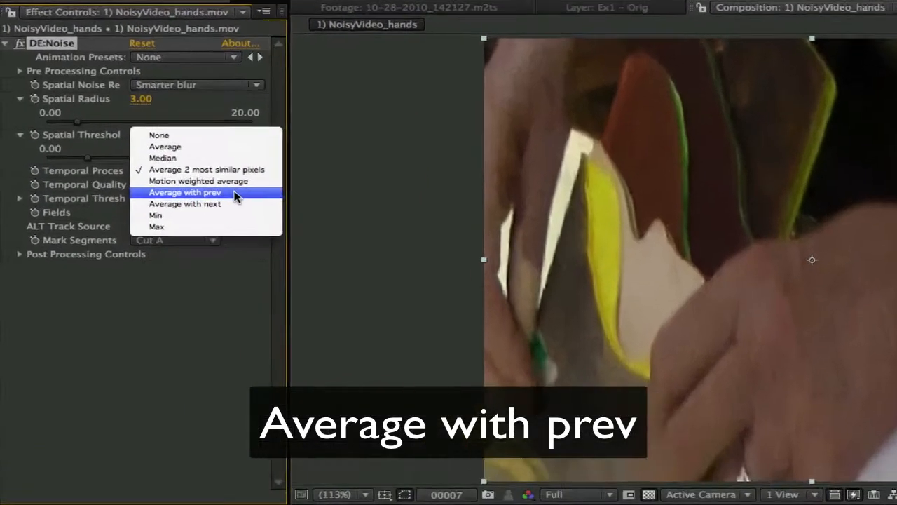
left_click(234, 195)
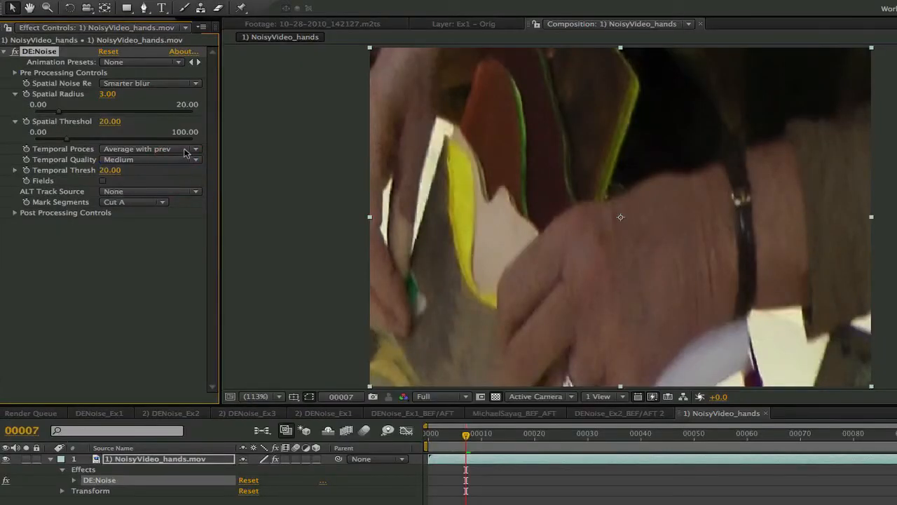
Try Temporal Process as Average with next, then Min
left_click(181, 150)
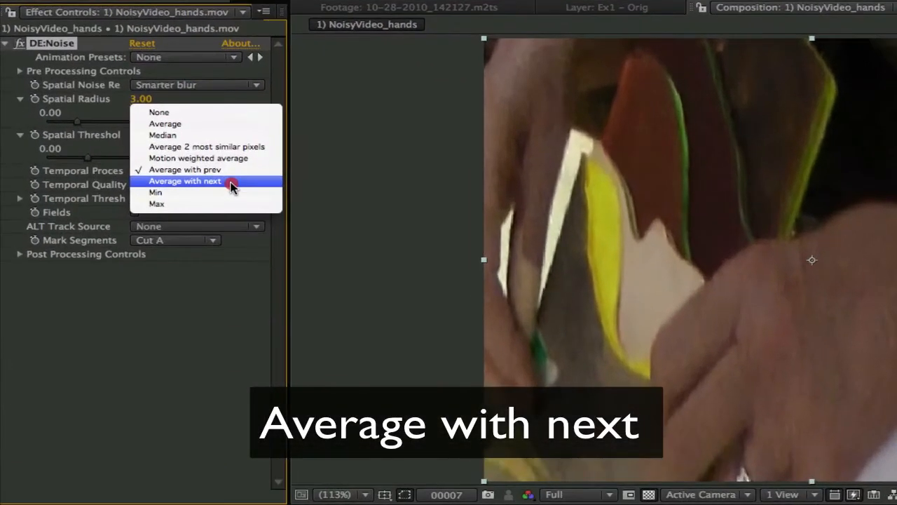
left_click(231, 184)
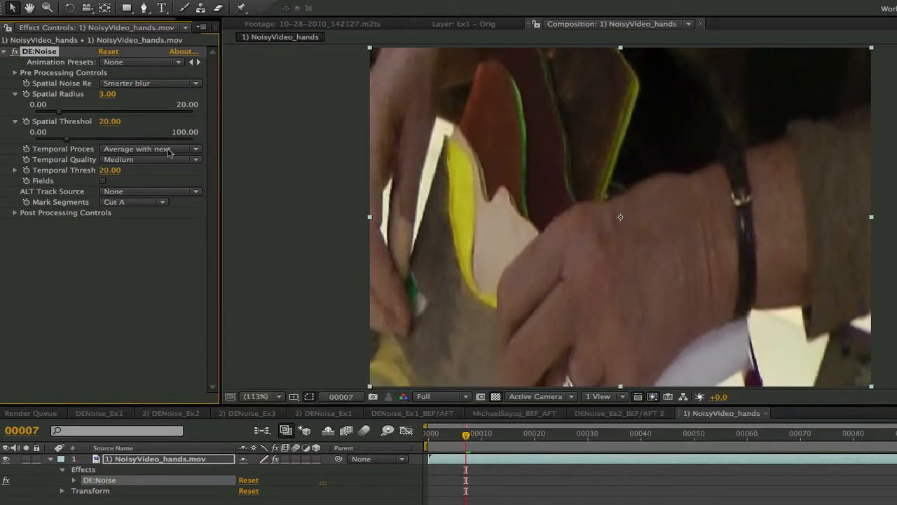
left_click(168, 150)
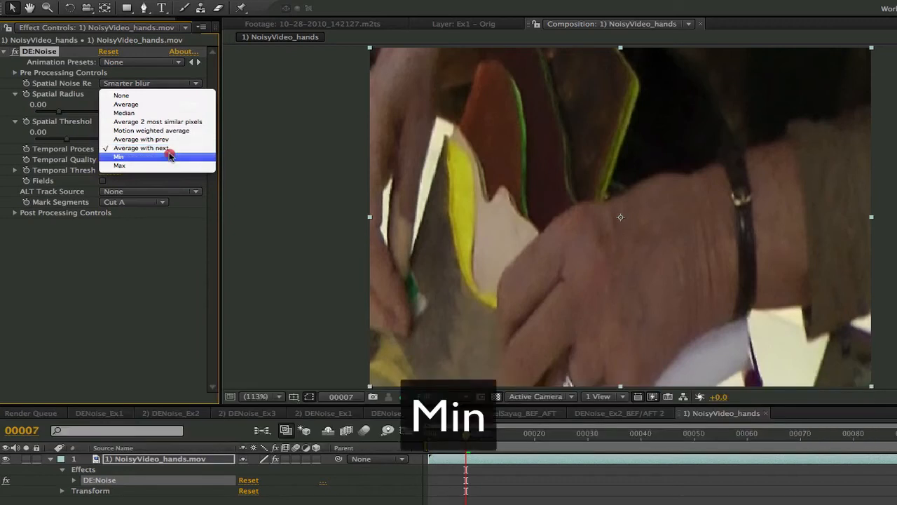
left_click(170, 156)
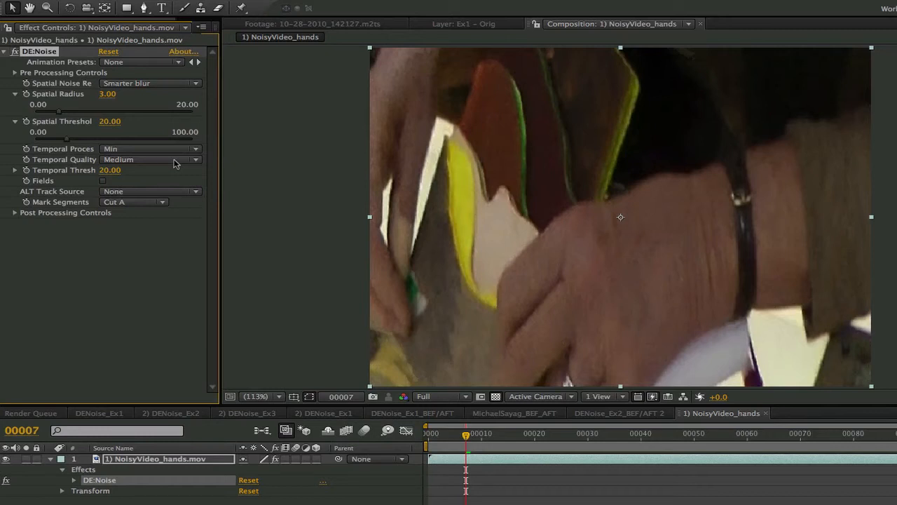
Set the Temporal Process to Max
left_click(167, 149)
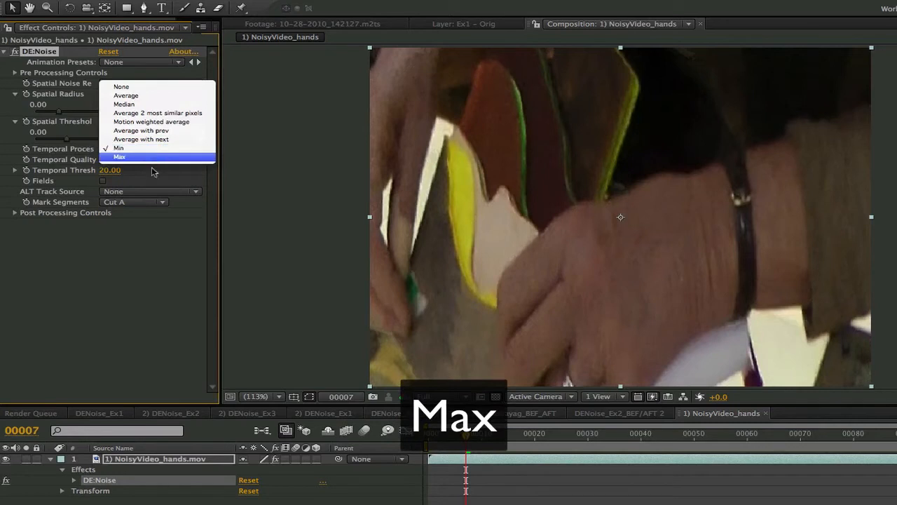
left_click(151, 157)
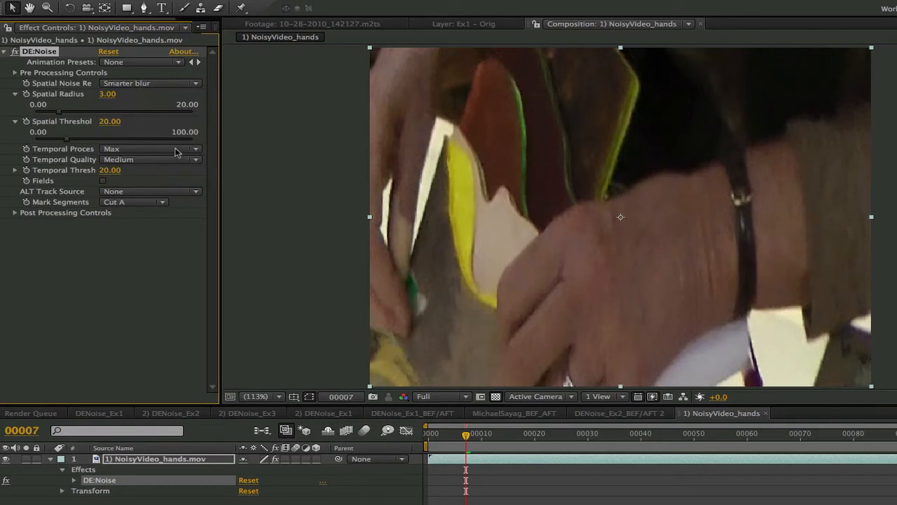
Set the Temporal Process to Average
left_click(178, 151)
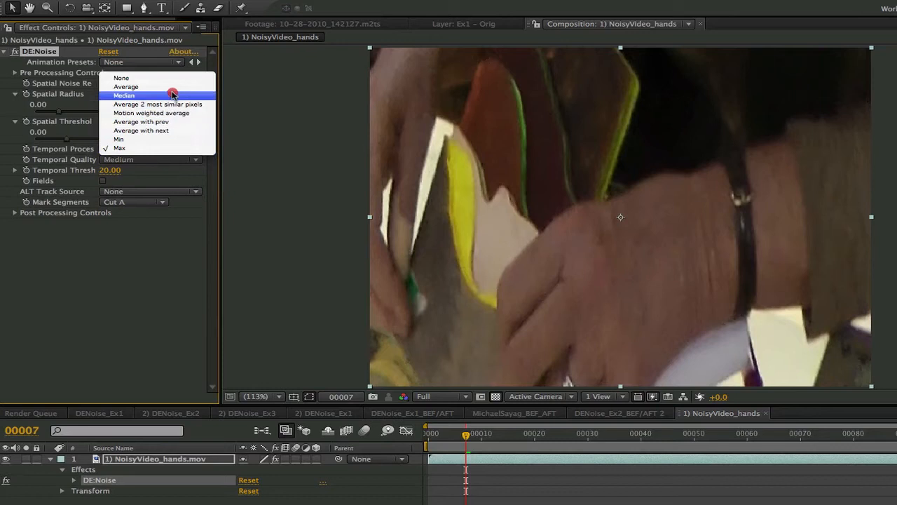
left_click(172, 87)
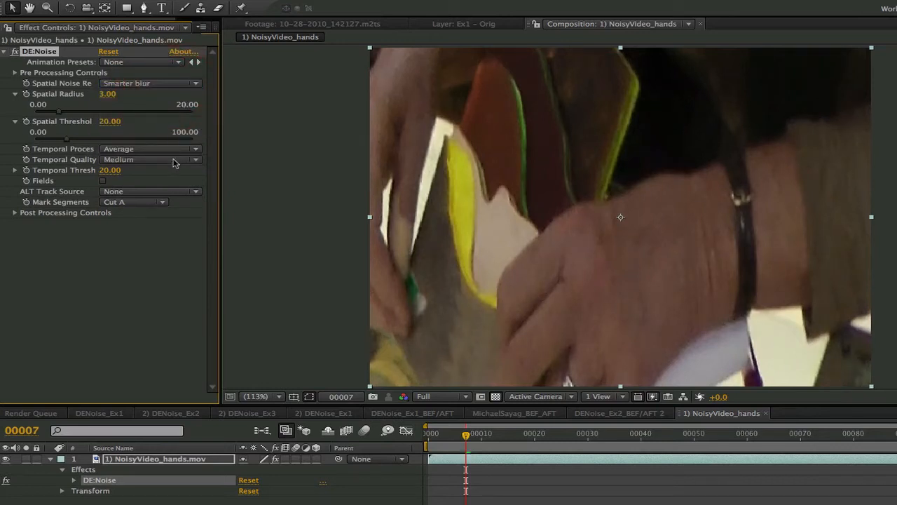
Try Temporal Quality as No MV, then Best - Forward Warp
left_click(175, 161)
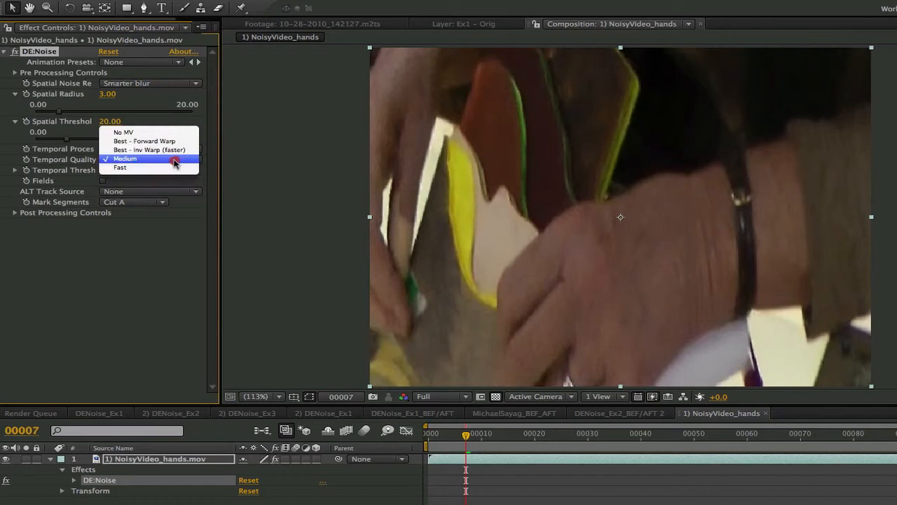
left_click(172, 132)
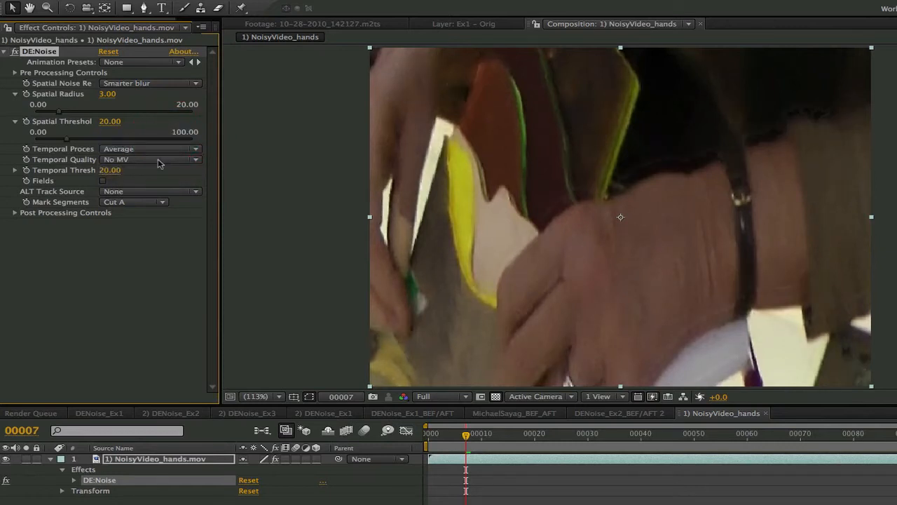
left_click(161, 161)
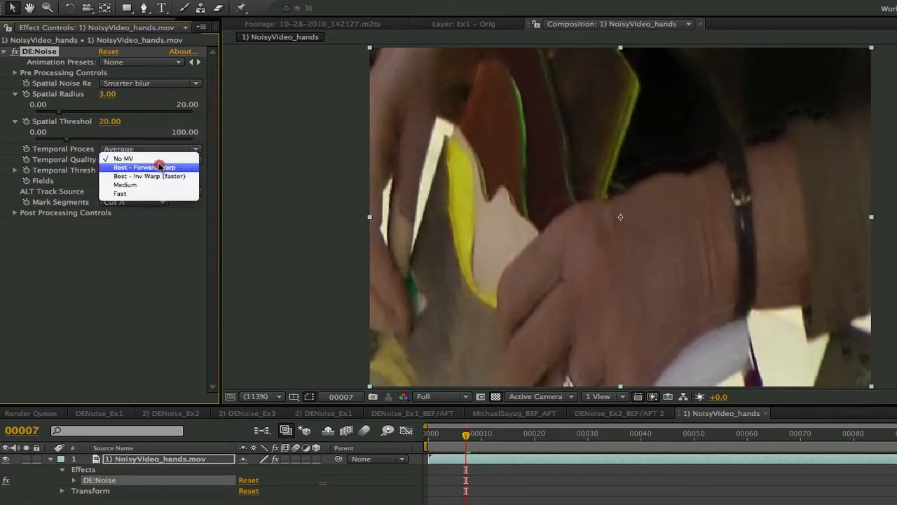
left_click(159, 169)
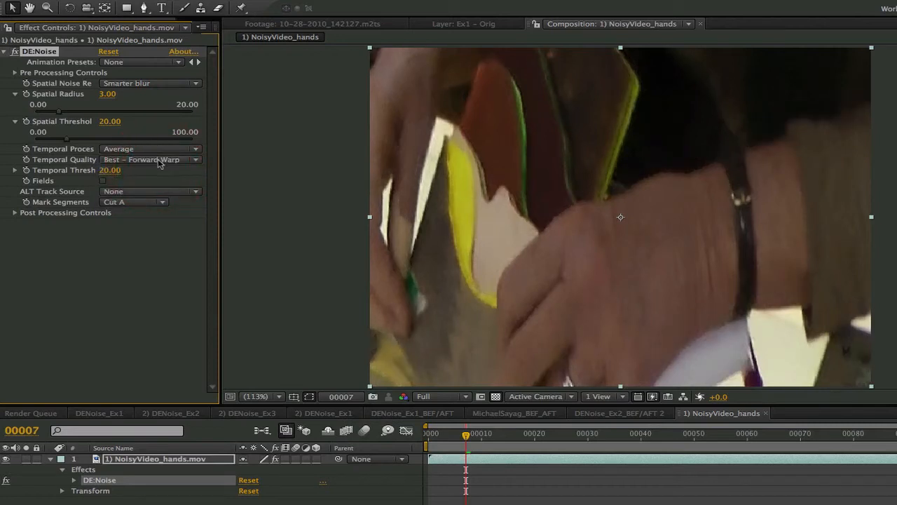
Try Temporal Quality as Best - Inv Warp (faster), then Medium
left_click(160, 161)
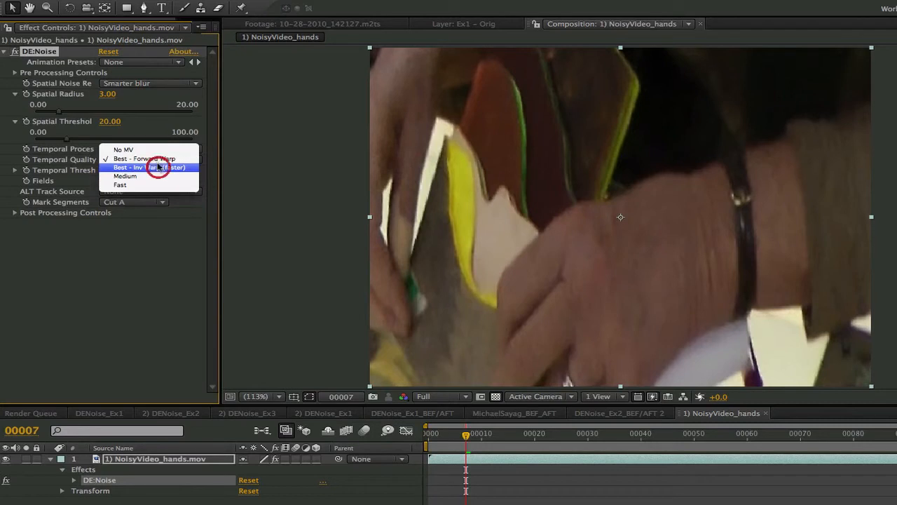
left_click(159, 168)
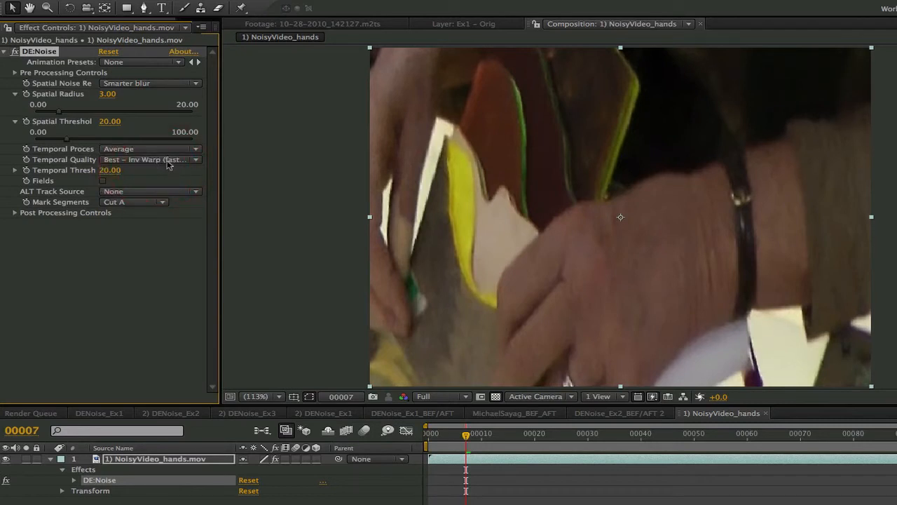
left_click(168, 162)
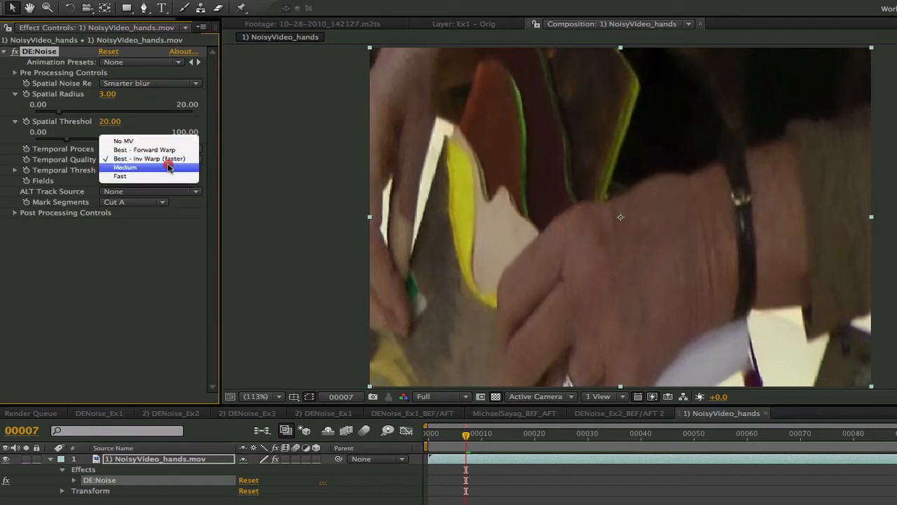
left_click(166, 168)
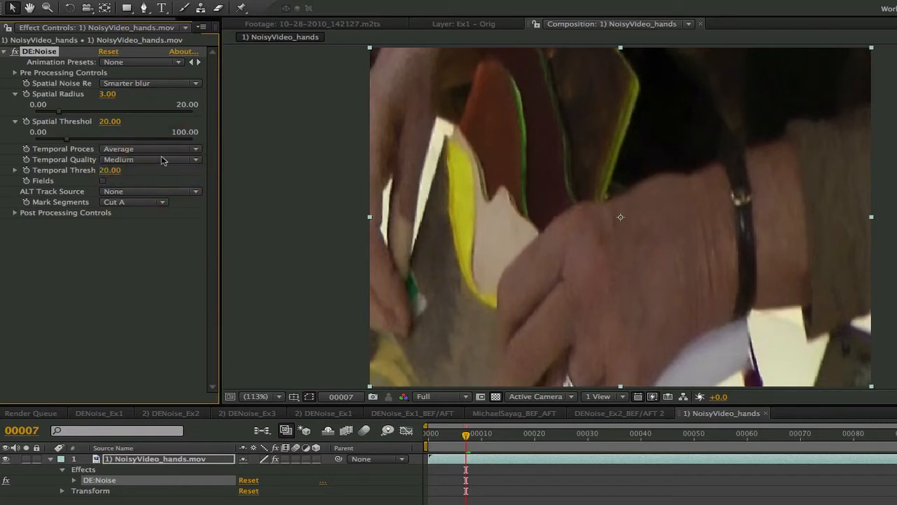
Try Temporal Quality as Fast, then set it back to Medium
left_click(163, 160)
left_click(164, 170)
left_click(148, 162)
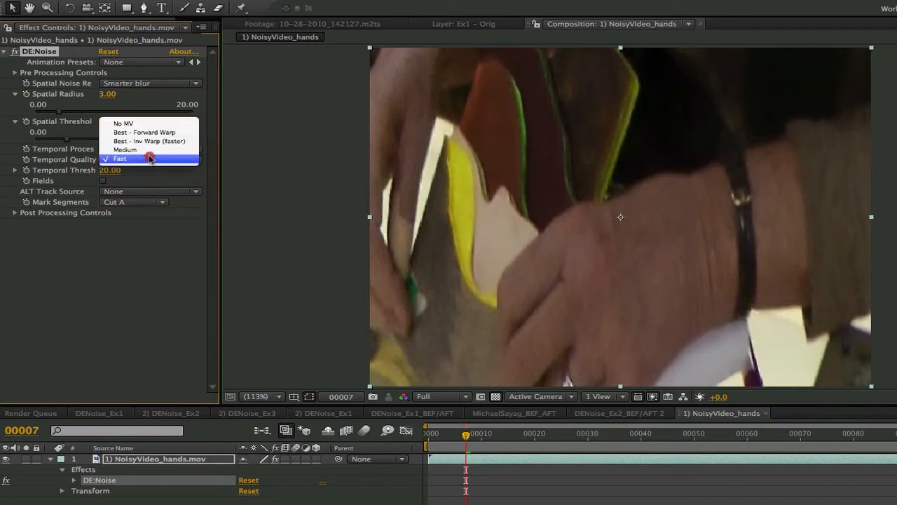
left_click(148, 150)
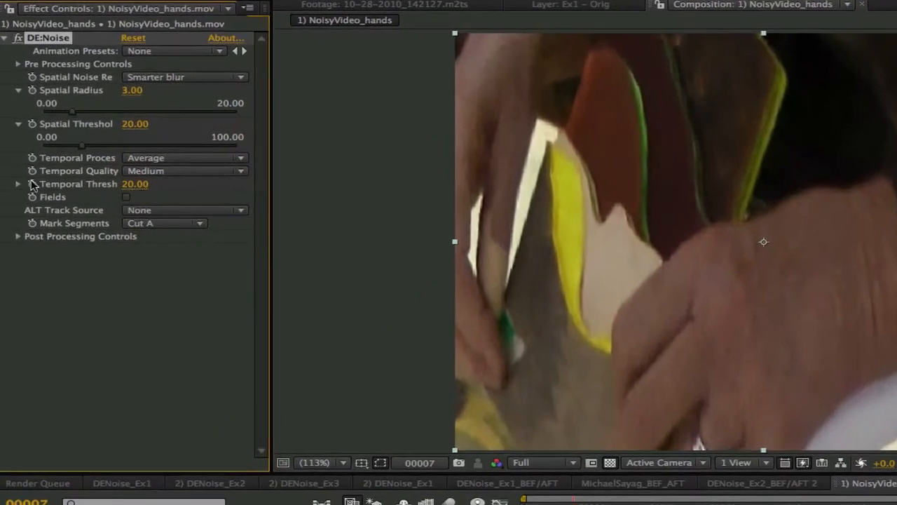
Expand the Temporal Threshold slider and sweep it from near zero up to 100 and back down
left_click(18, 184)
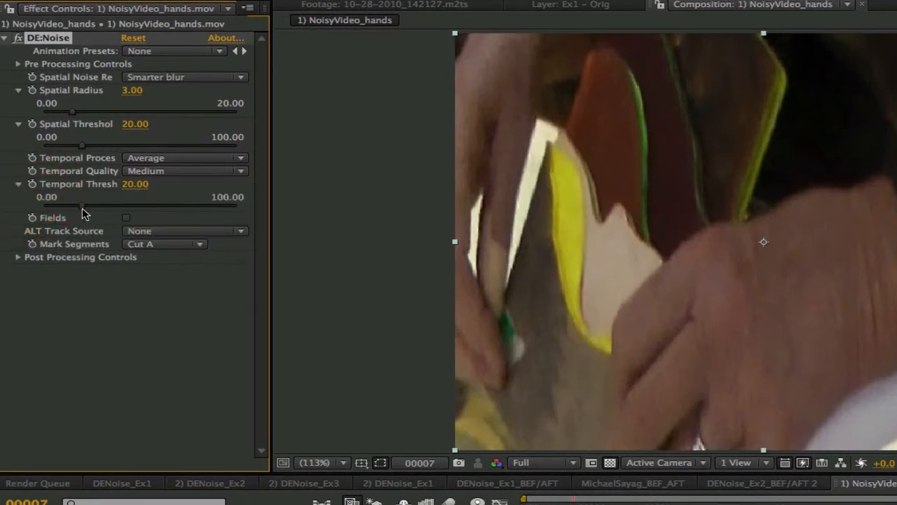
left_click_drag(85, 210, 103, 208)
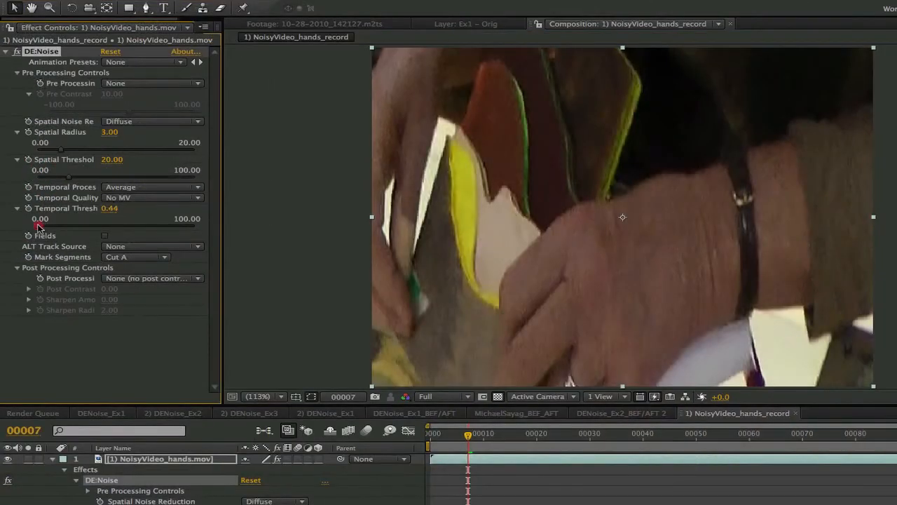
mouse_move(39, 225)
left_mouse_down()
mouse_move(125, 234)
mouse_move(30, 233)
left_mouse_up()
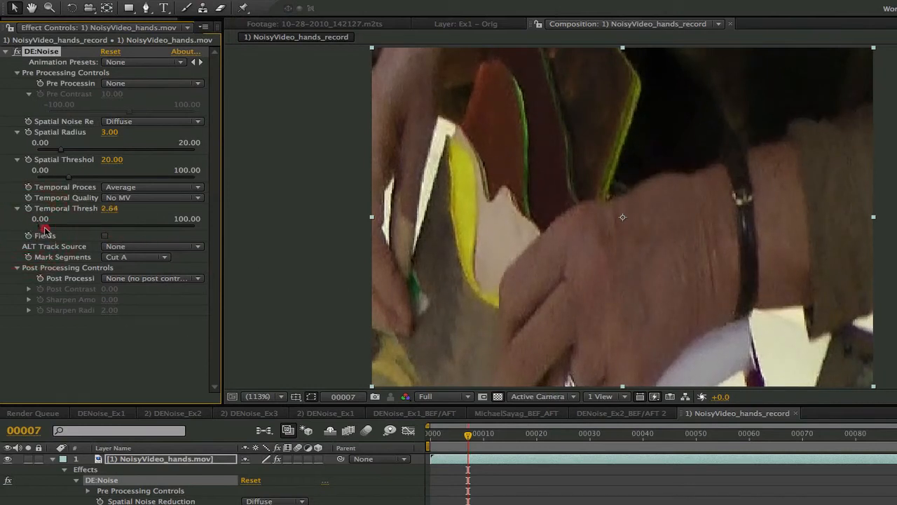
mouse_move(36, 228)
left_mouse_down()
mouse_move(124, 237)
mouse_move(213, 230)
left_mouse_up()
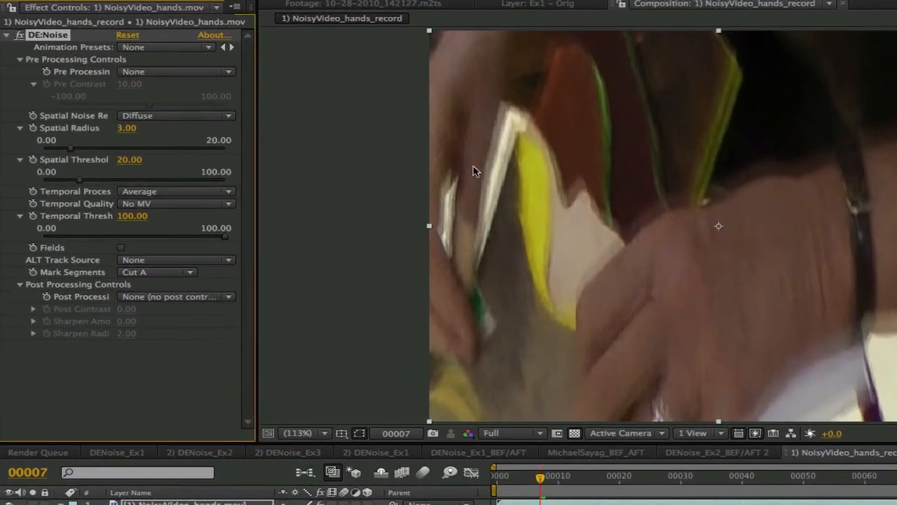
left_click_drag(221, 238, 59, 224)
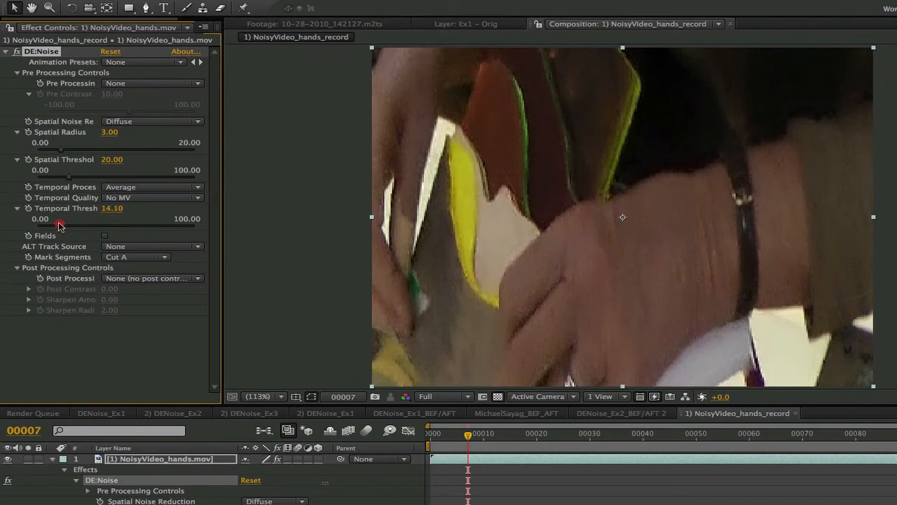
left_click_drag(59, 224, 59, 224)
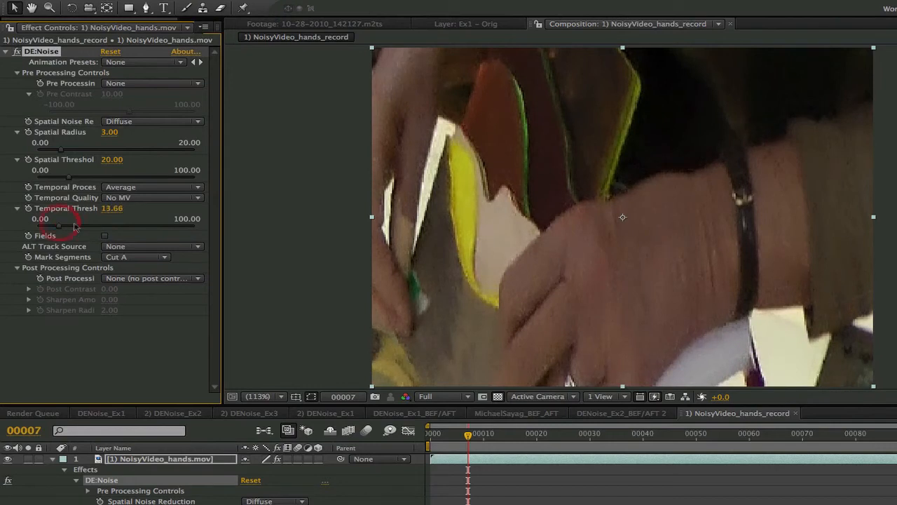
Set the Temporal Threshold to 20
left_click(110, 208)
type("20")
key("Return")
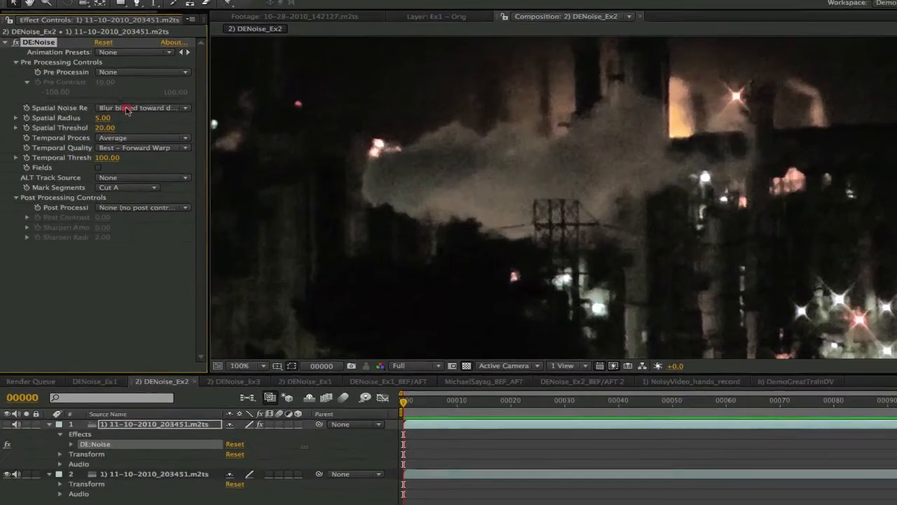
Review the DE:Noise spatial noise, threshold and temporal options in the DENoise_Ex2 composition
left_click(113, 105)
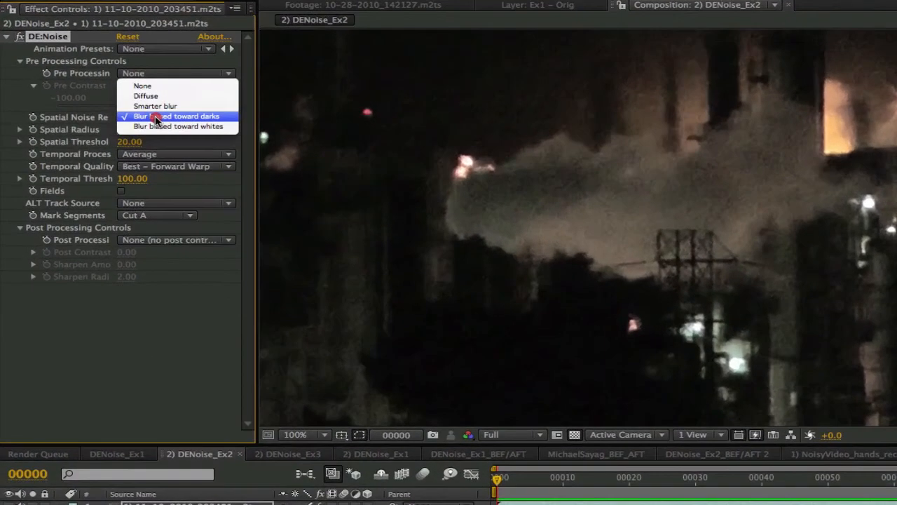
left_click(155, 117)
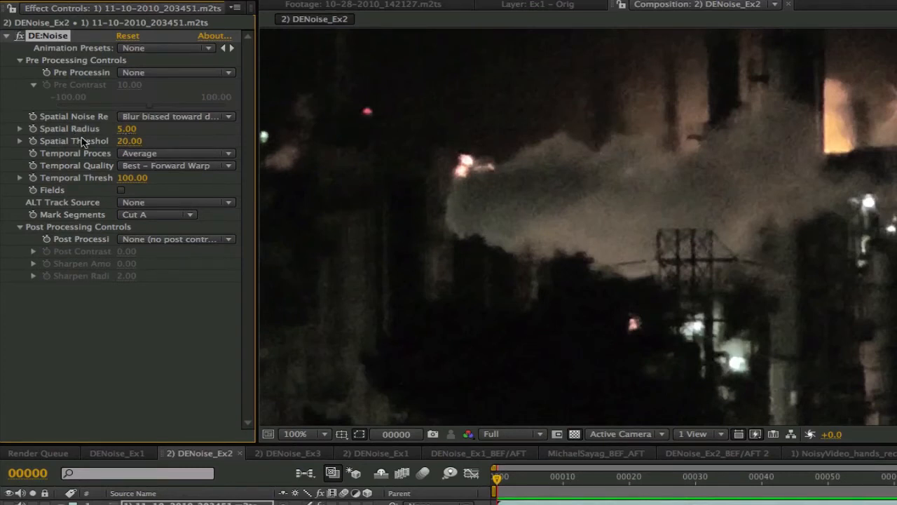
left_click(20, 141)
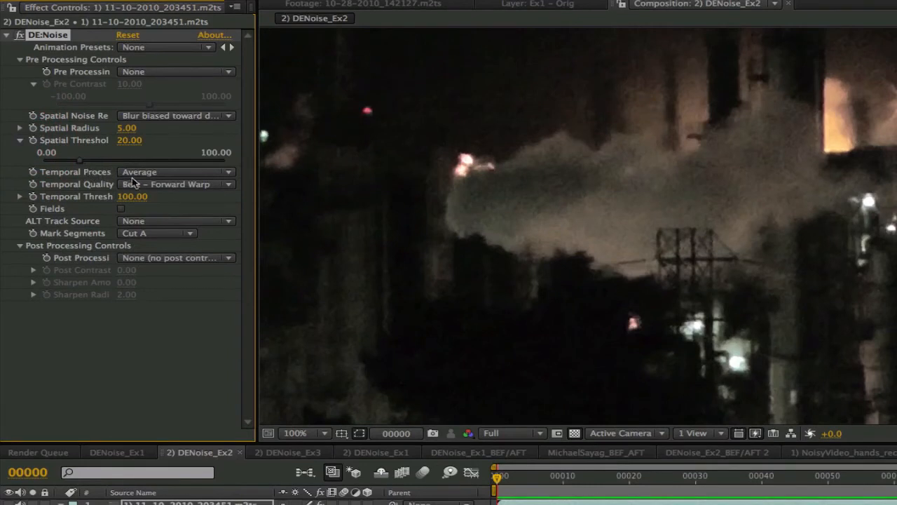
left_click(168, 173)
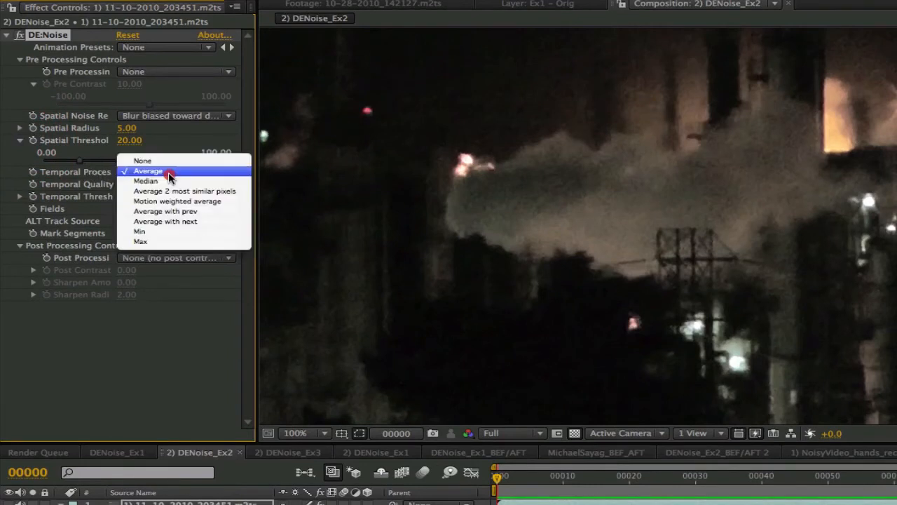
left_click(167, 171)
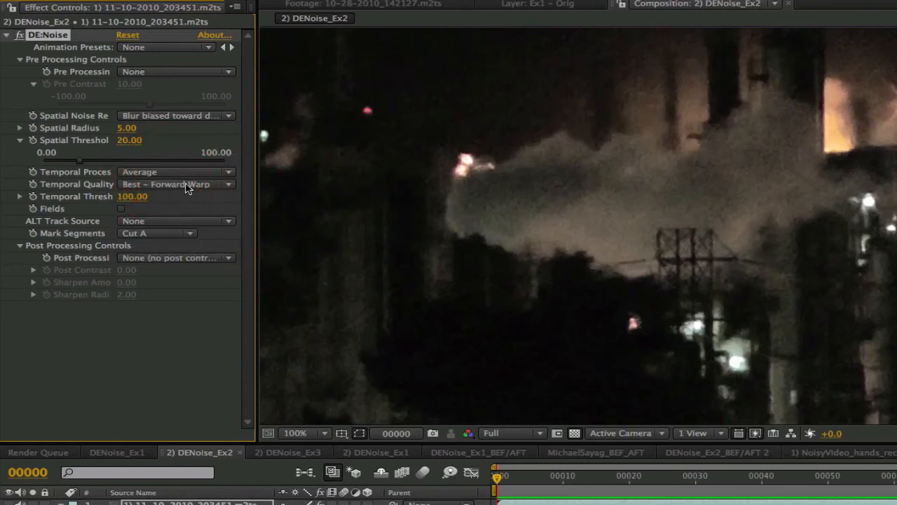
left_click(190, 187)
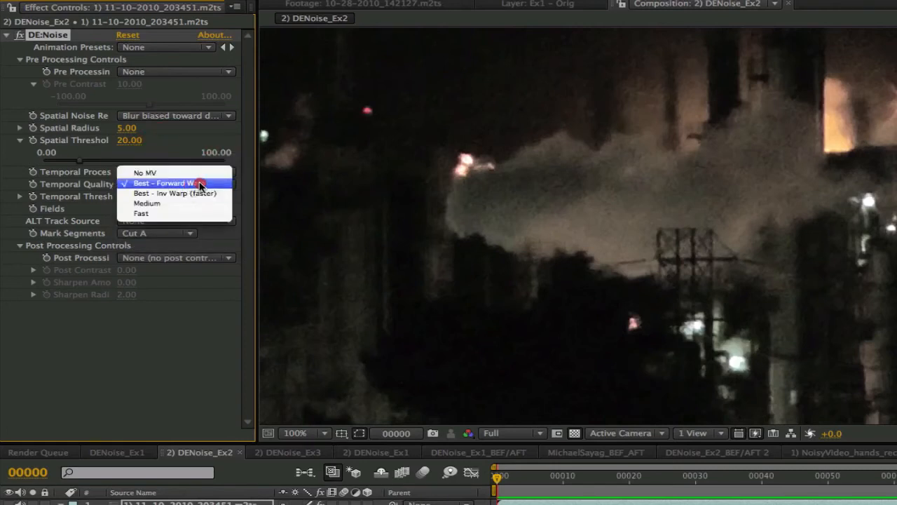
left_click(200, 183)
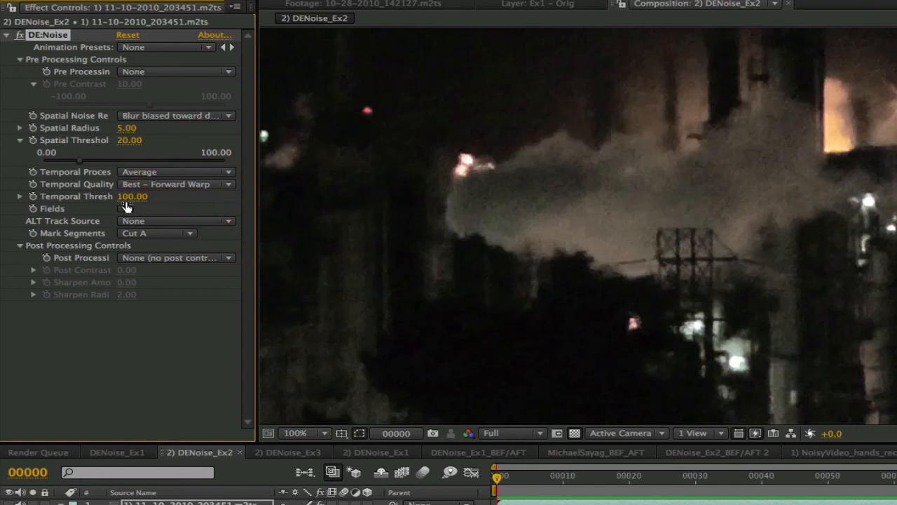
left_click(19, 197)
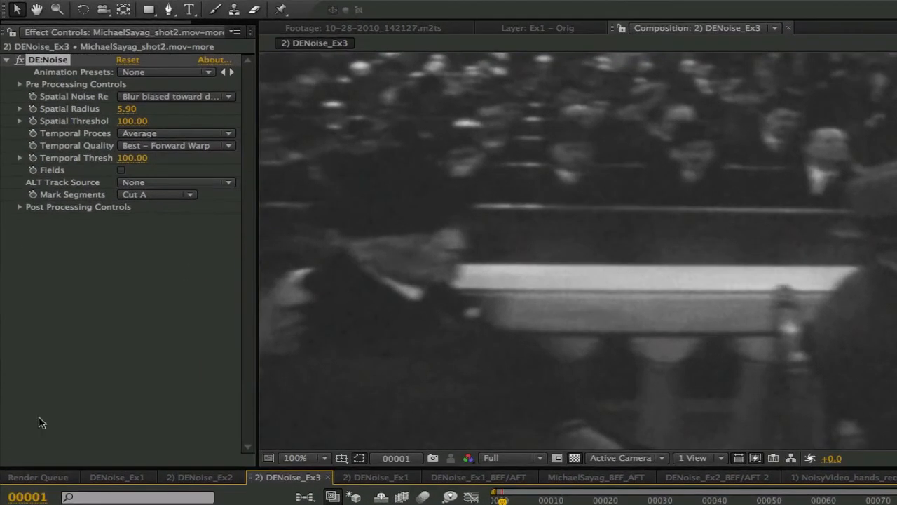
Review the DE:Noise spatial noise, threshold and temporal options in the DENoise_Ex3 composition
left_click(167, 99)
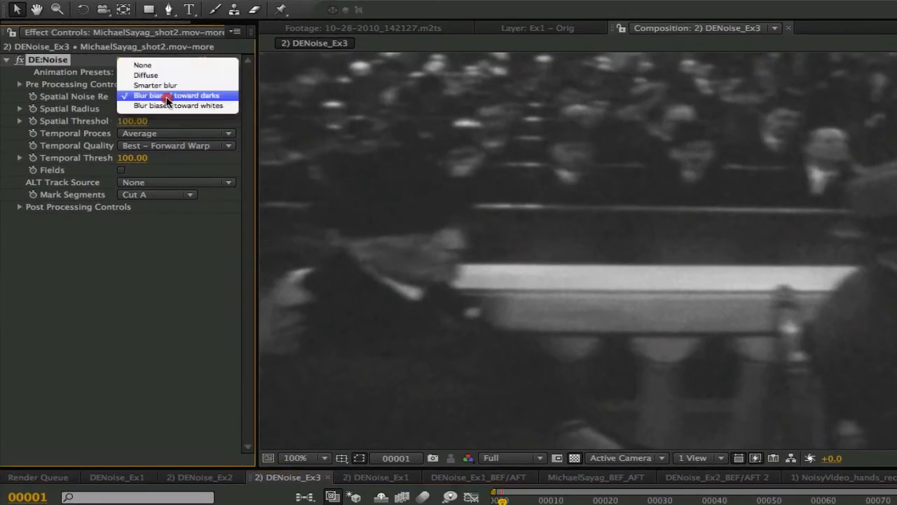
left_click(208, 96)
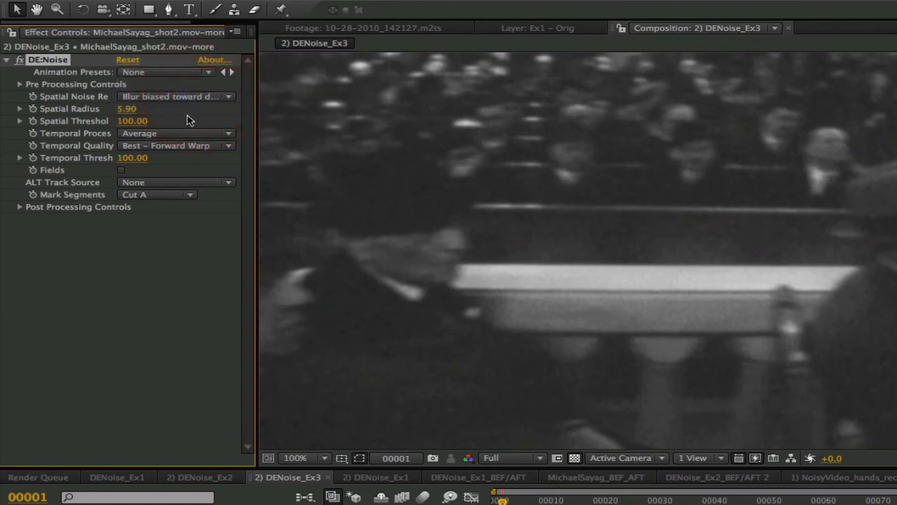
left_click(20, 123)
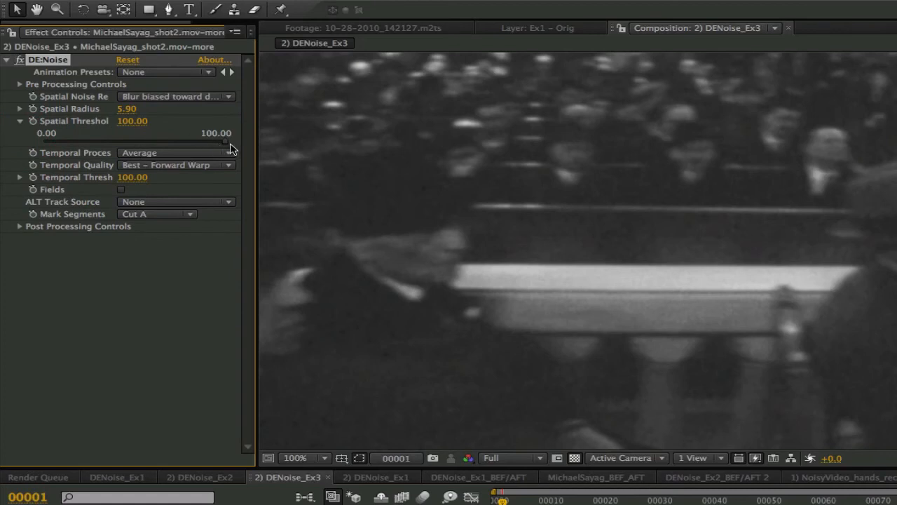
left_click(172, 155)
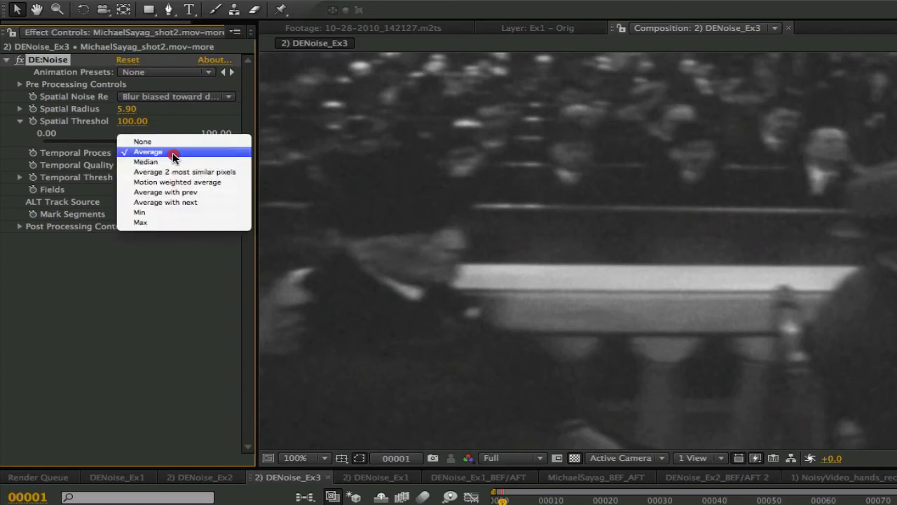
left_click(172, 152)
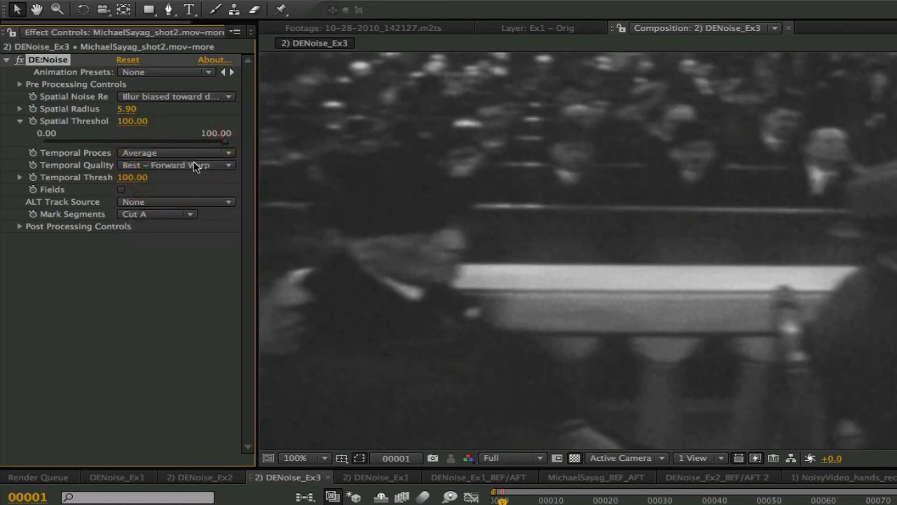
left_click(195, 165)
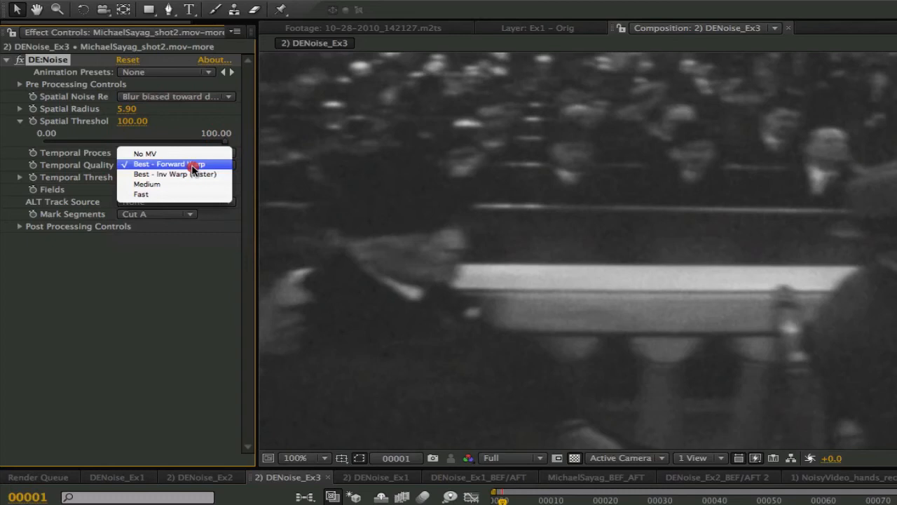
left_click(195, 163)
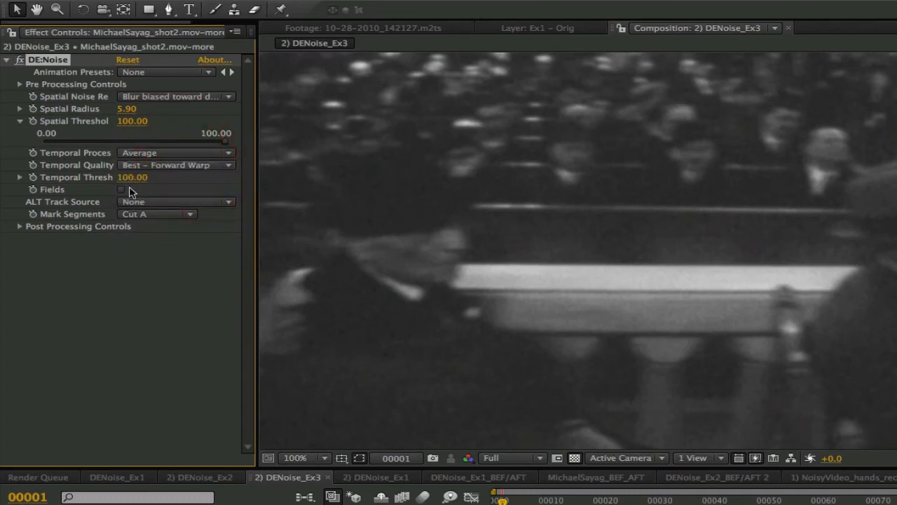
left_click(20, 179)
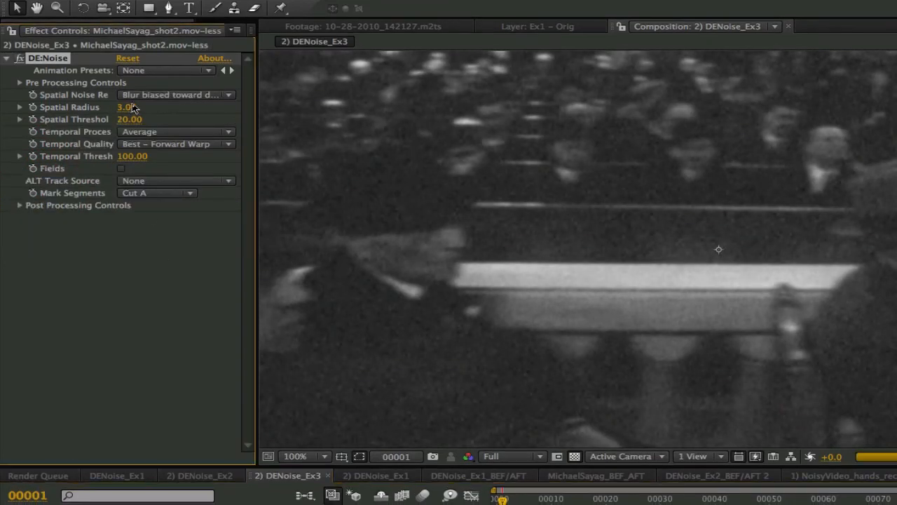
Reopen the Spatial Noise Reduction choices in DENoise_Ex3 and keep Blur biased toward darks
left_click(183, 99)
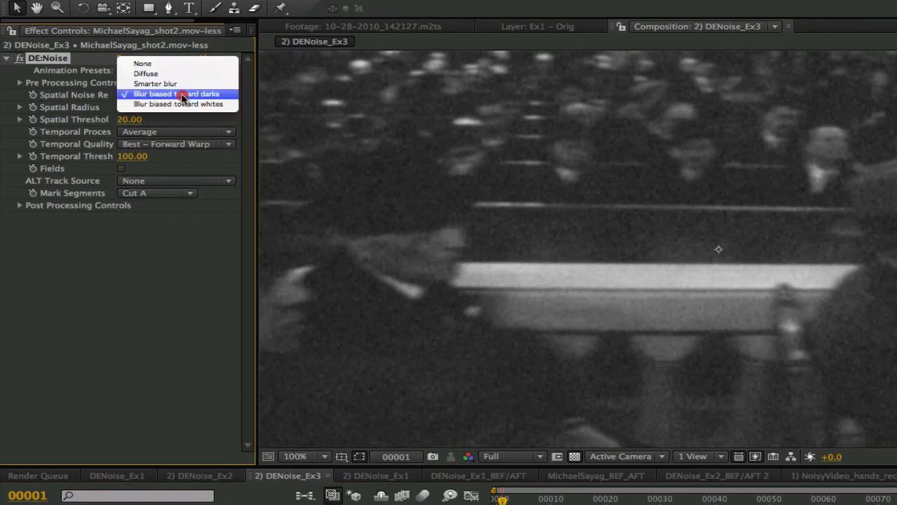
left_click(175, 94)
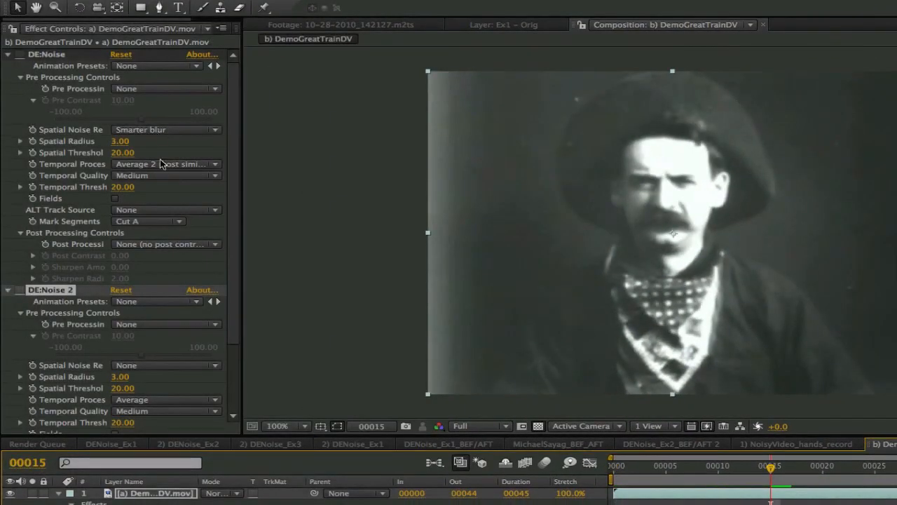
Review the Temporal Process options in the DemoGreatTrainDV composition and step between adjacent frames to compare
left_click(161, 163)
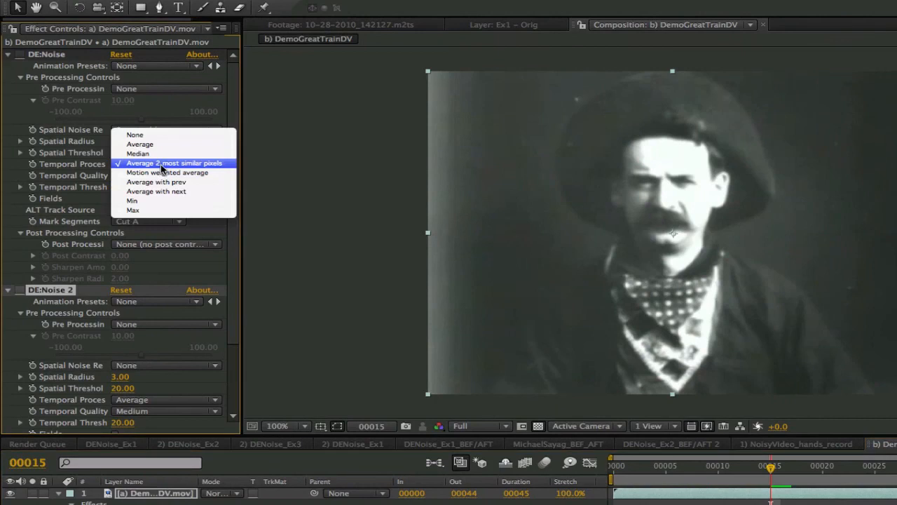
left_click(168, 166)
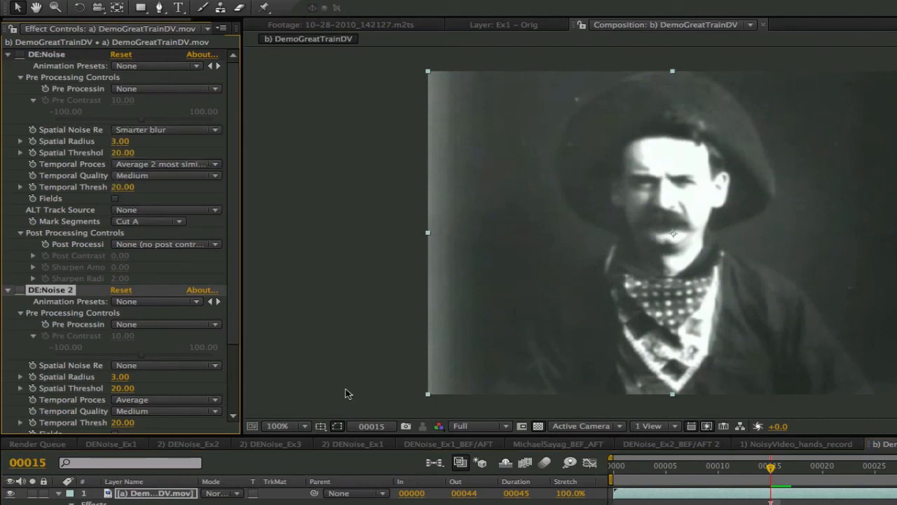
key("Page_Down")
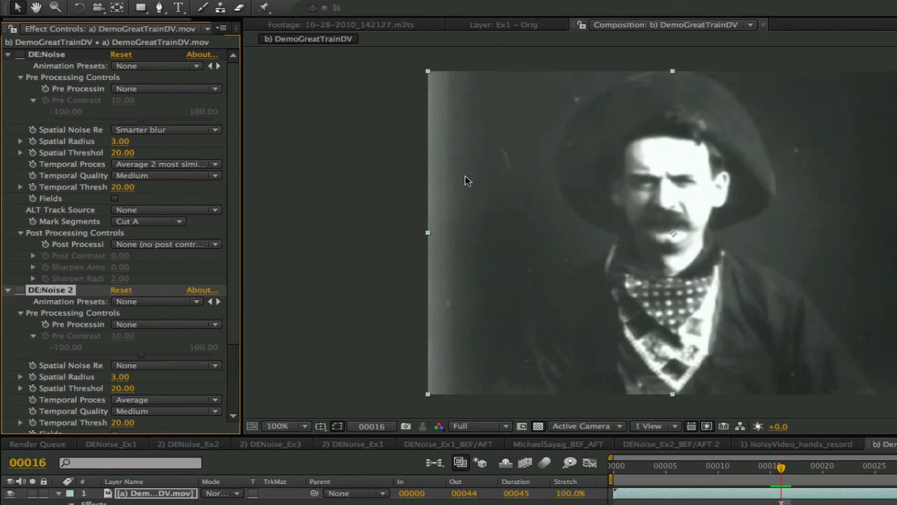
key("Page_Up")
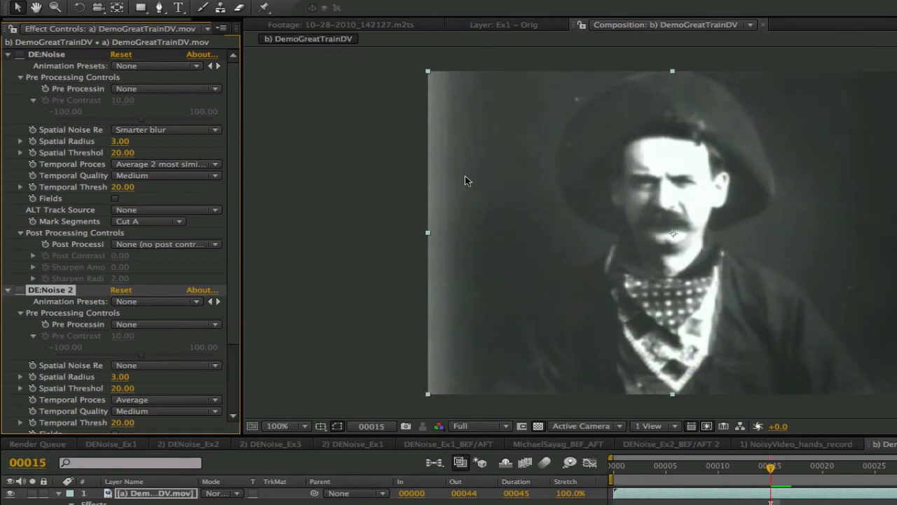
key("Page_Down")
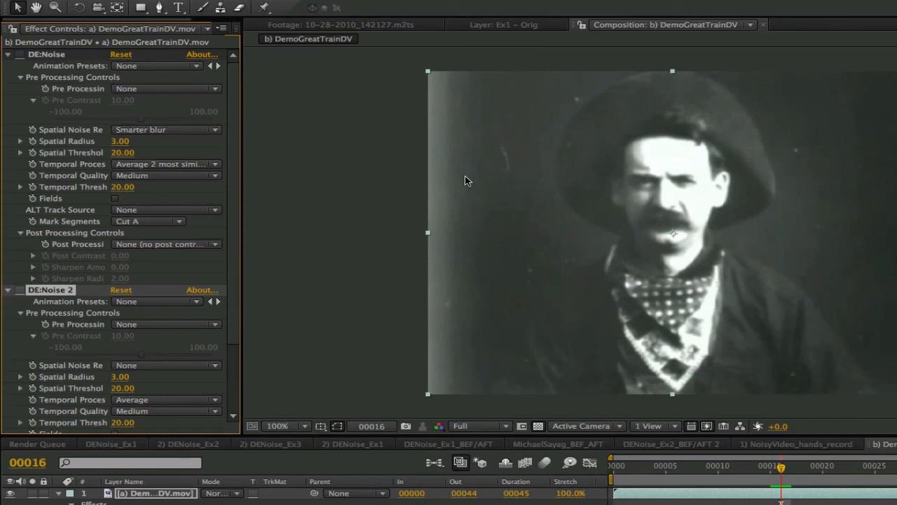
key("Page_Down")
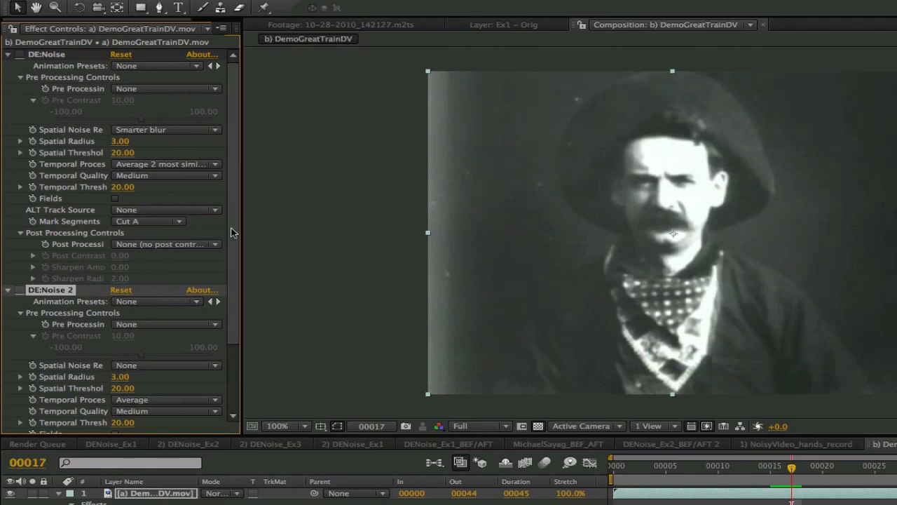
Set the second DE:Noise effect's Post Processing mode to Contrast using global avg
left_click_drag(232, 236, 244, 300)
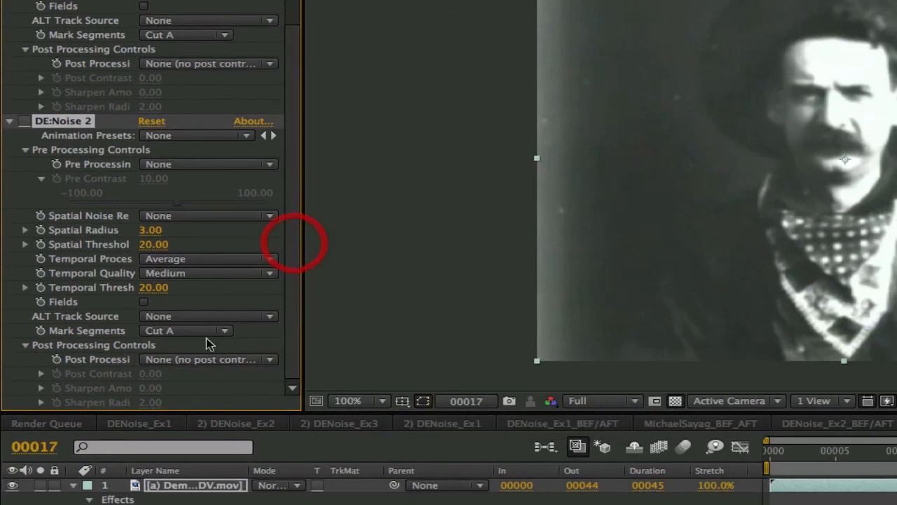
left_click(179, 359)
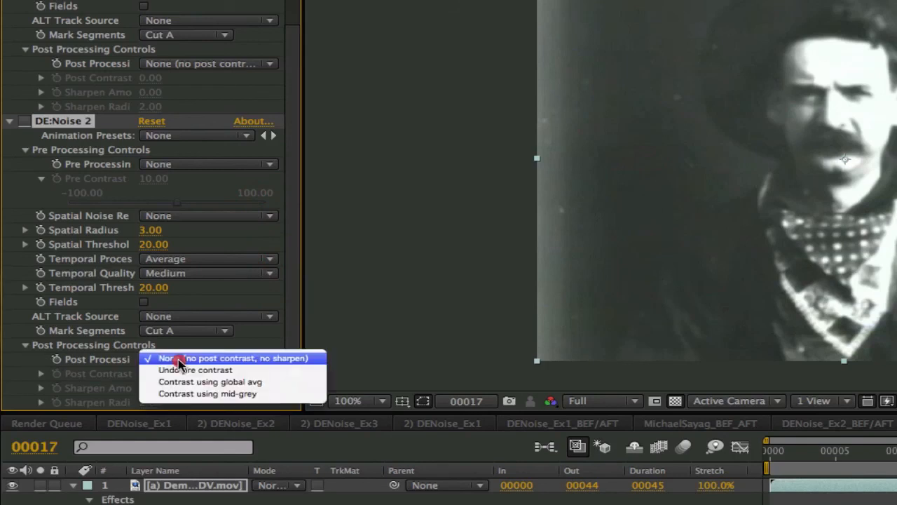
left_click(165, 370)
left_click(179, 359)
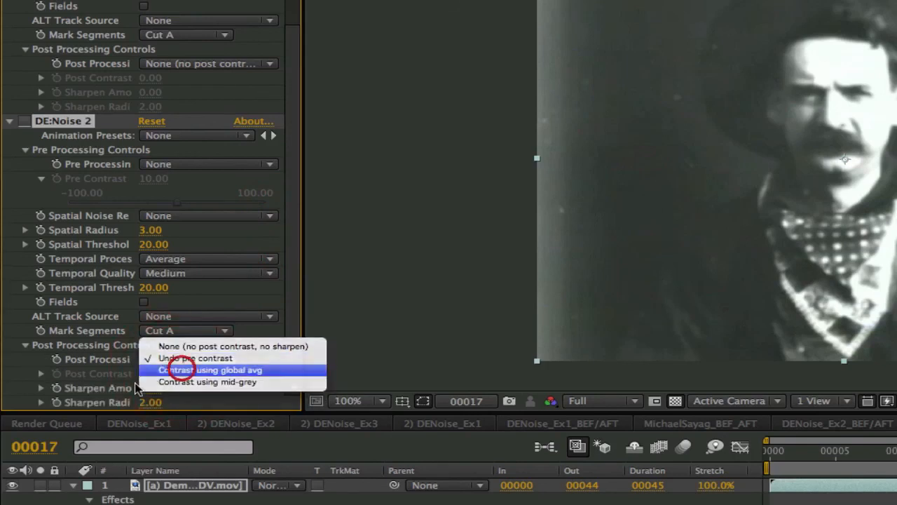
left_click(171, 370)
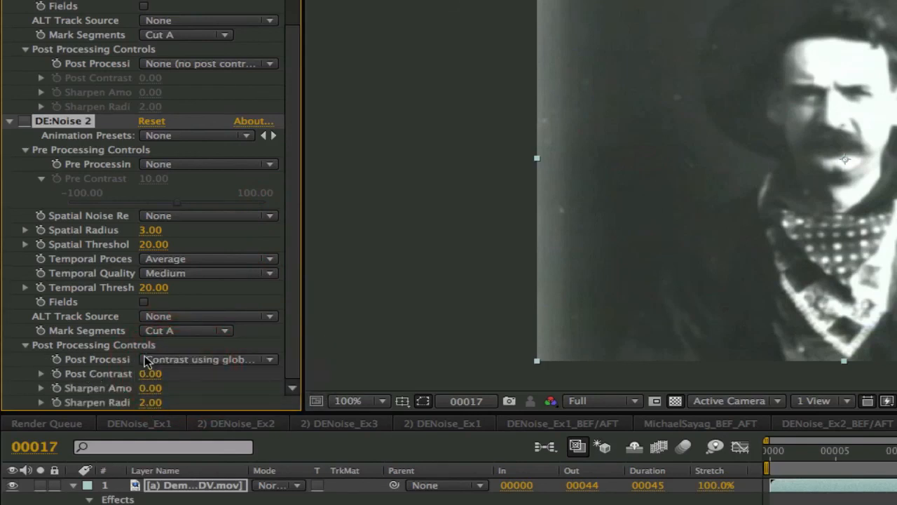